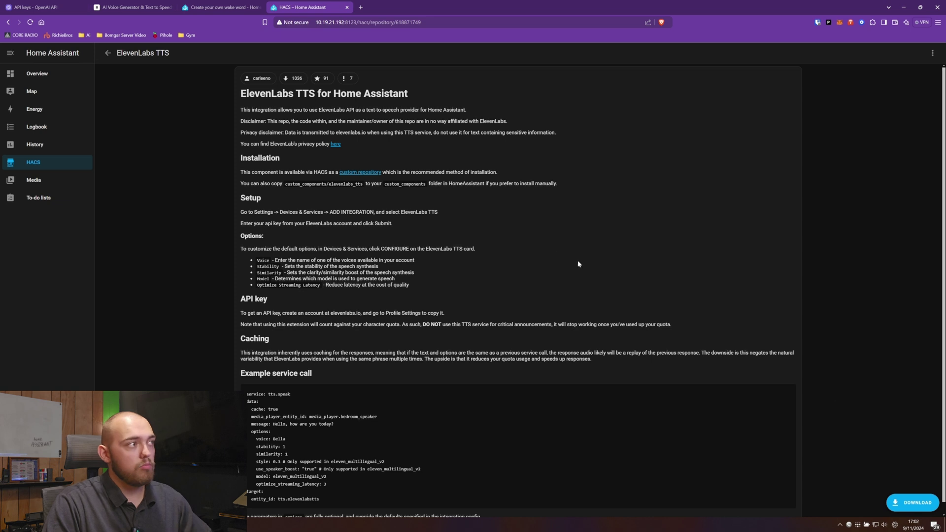
Download the ElevenLabs TTS integration from its HACS repository page.
right_click(661, 289)
left_click(848, 404)
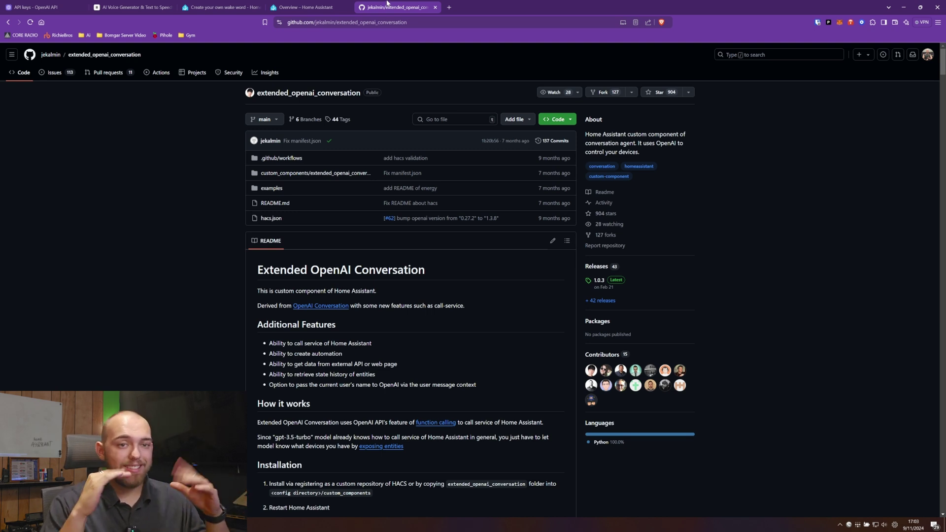
Review the installation instructions of the extended_openai_conversation GitHub repository and copy its URL.
scroll(273, 214, "down", 6)
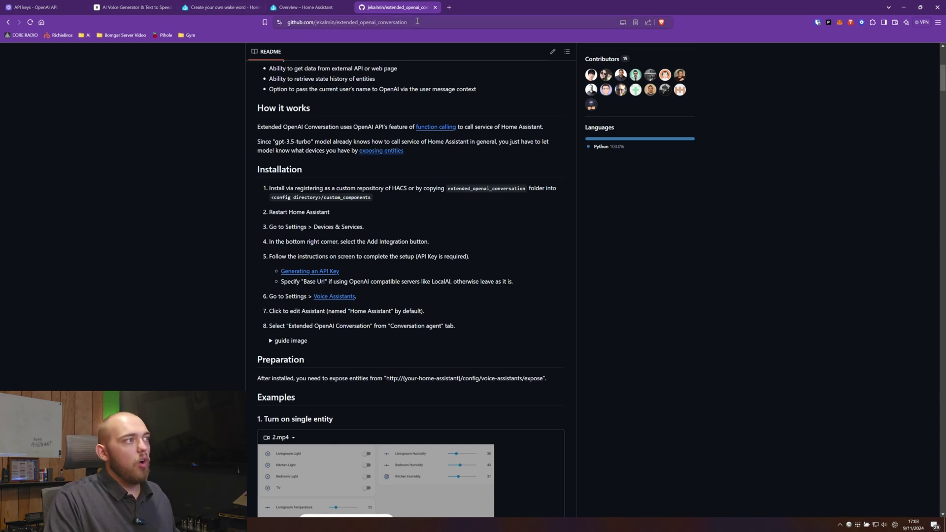
left_click_drag(416, 23, 278, 17)
key("ctrl+c")
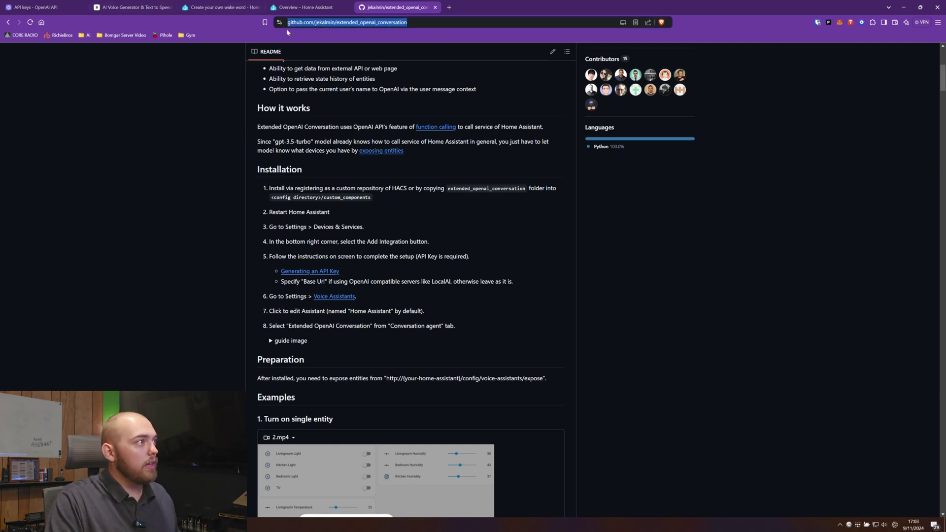
Return to Home Assistant, open the HACS store and clear the "elev" search so all repositories are listed.
left_click(303, 8)
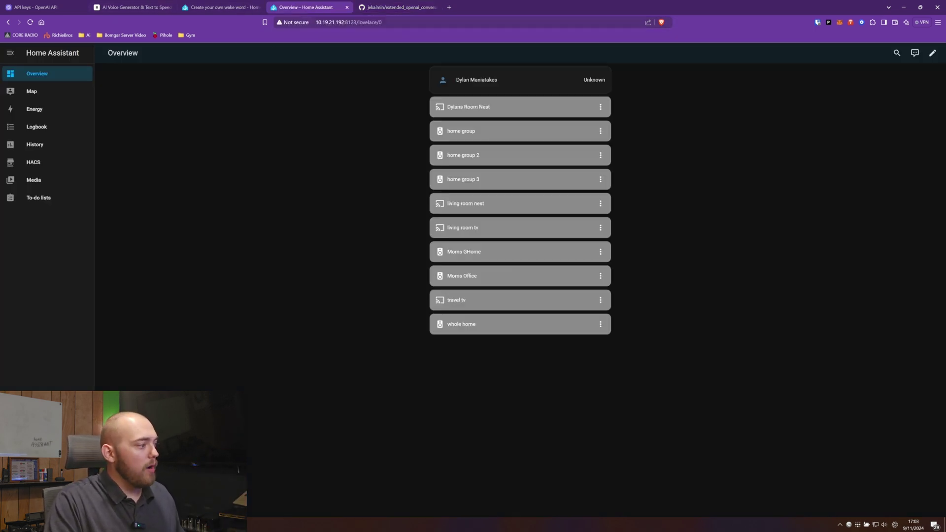
left_click(43, 169)
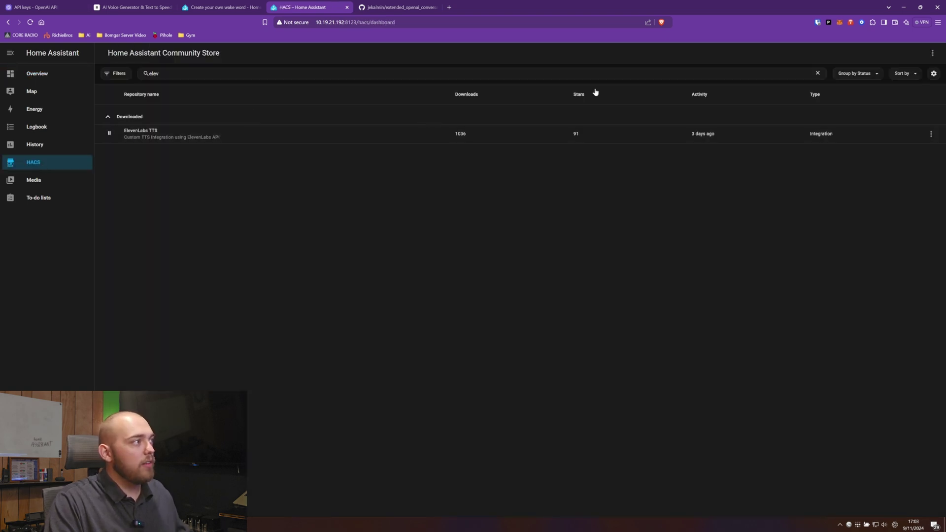
left_click(817, 73)
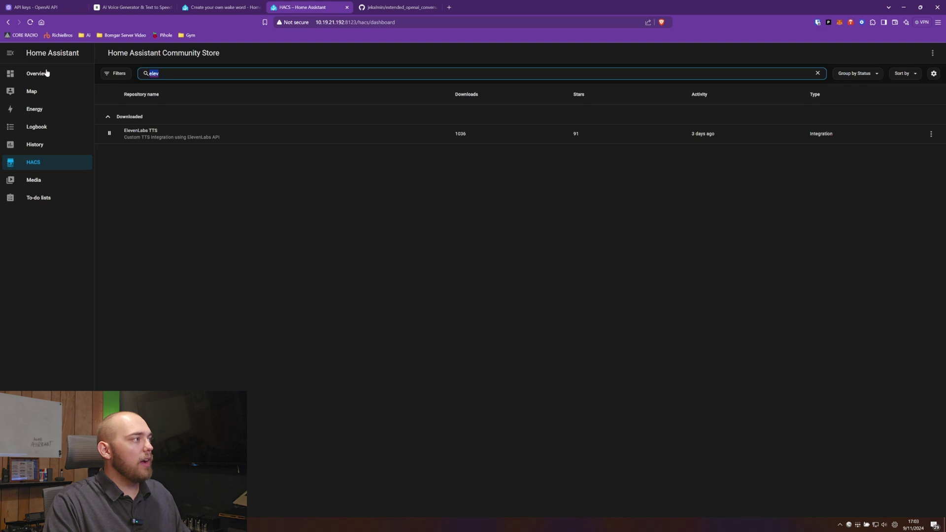
Add the copied extended_openai_conversation URL to HACS as a custom repository of type Integration.
left_click(933, 53)
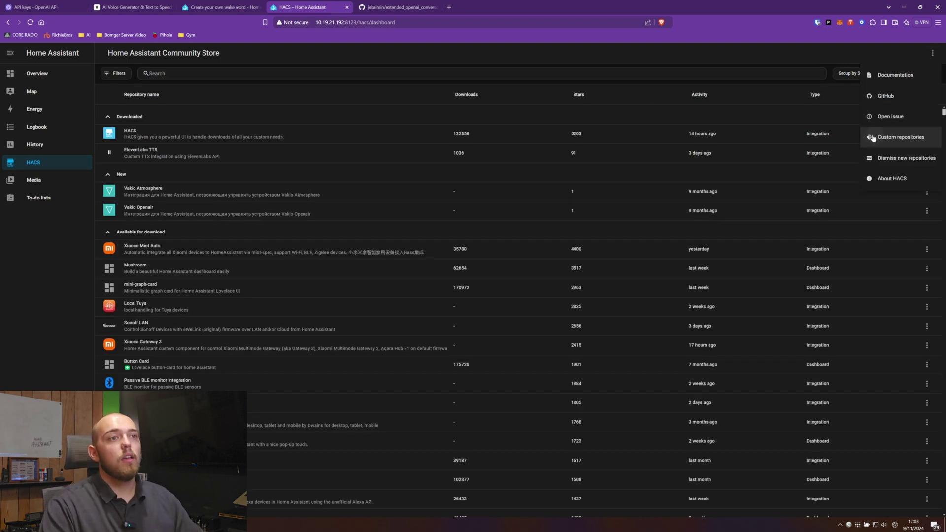
left_click(900, 137)
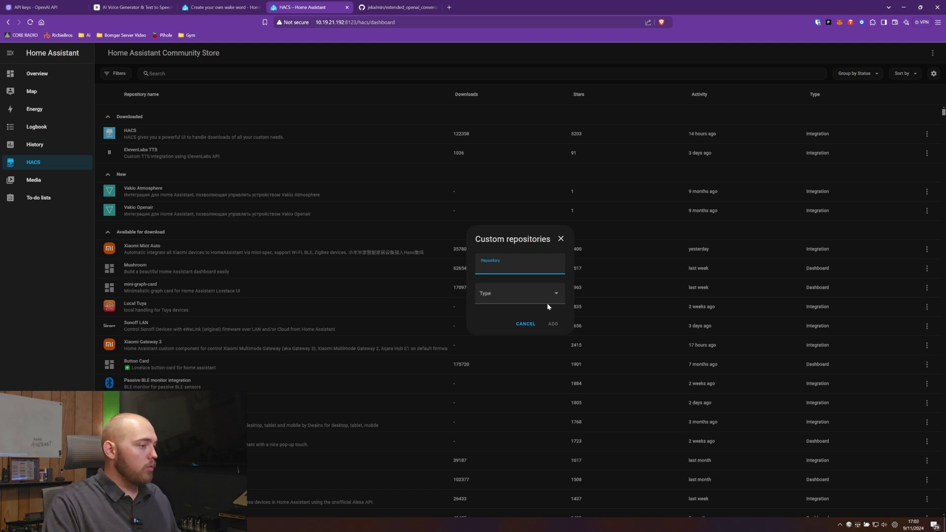
key("ctrl+v")
left_click(534, 299)
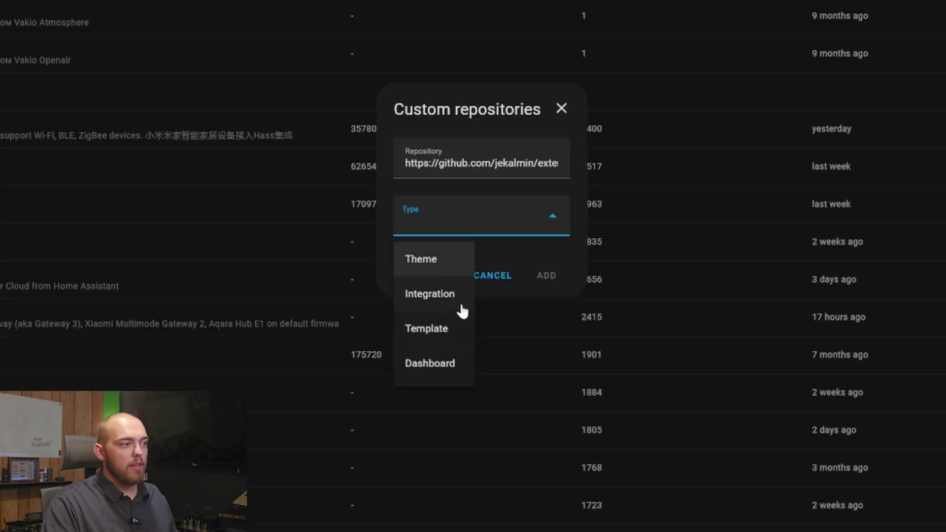
left_click(444, 300)
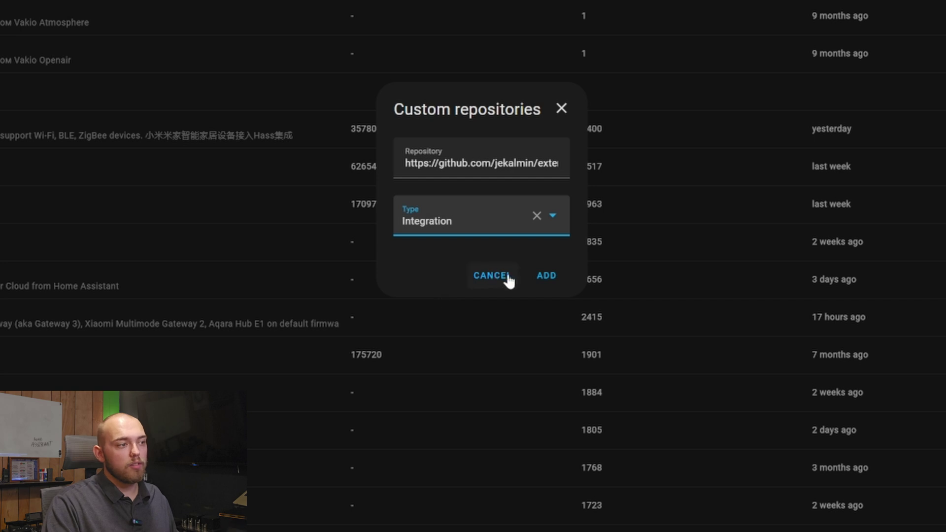
left_click(551, 280)
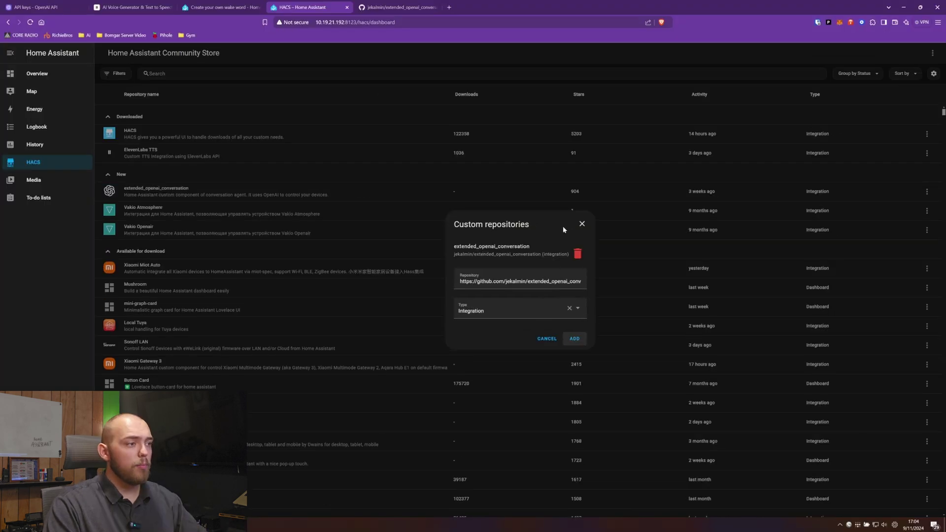
left_click(582, 224)
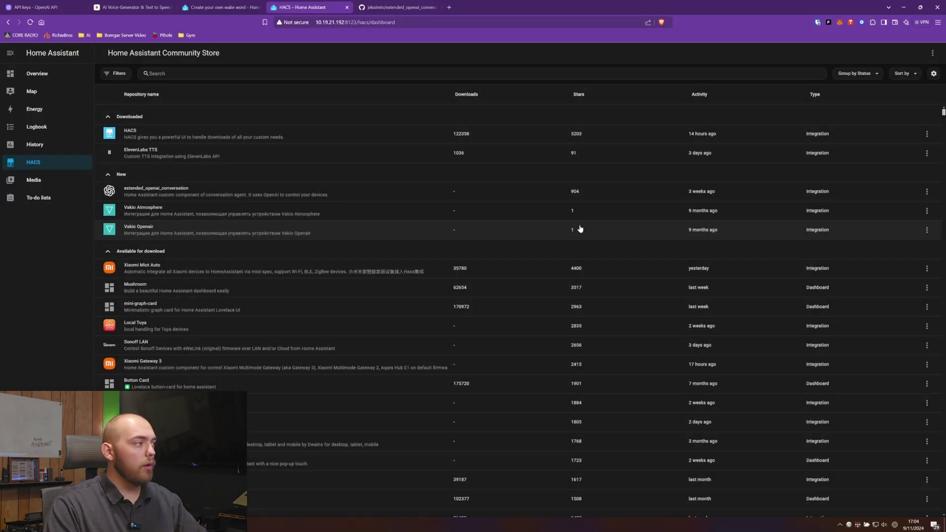
Download the extended_openai_conversation repository in HACS and submit the required Home Assistant restart.
left_click(159, 196)
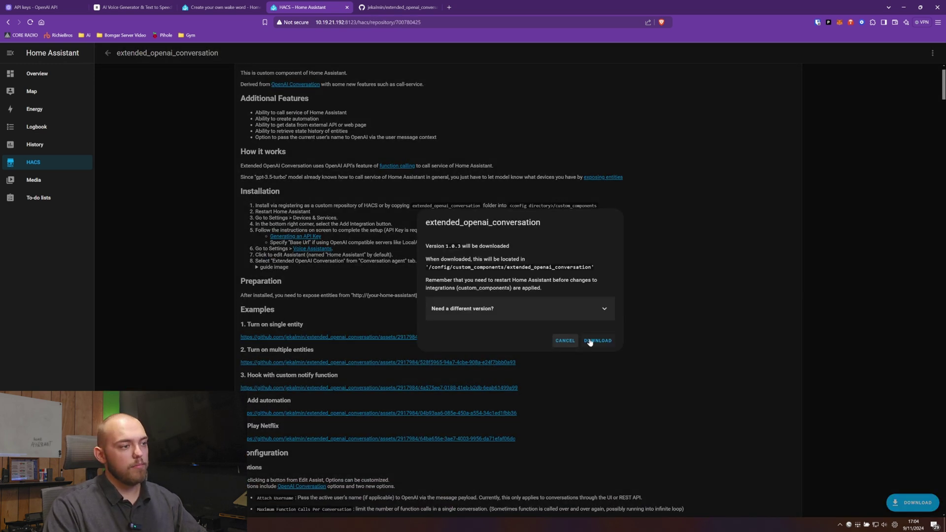
left_click(590, 341)
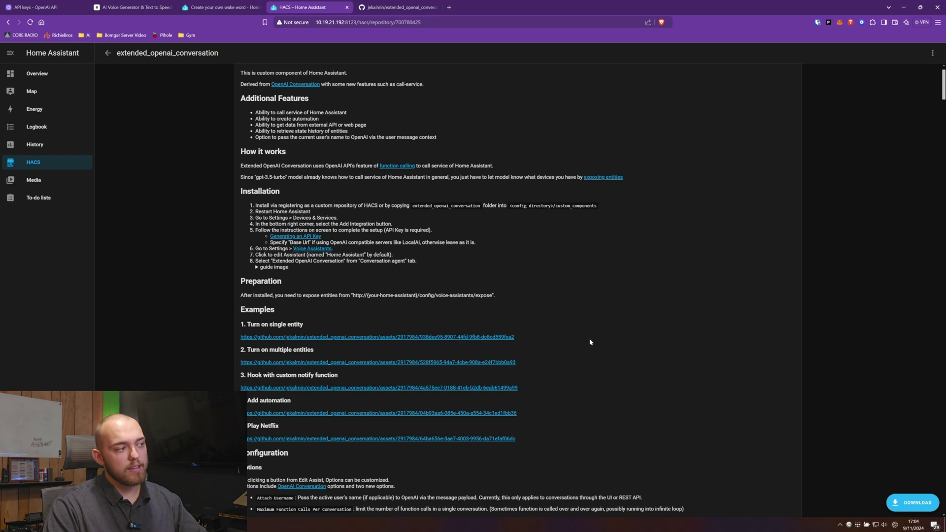
scroll(322, 174, "up", 2)
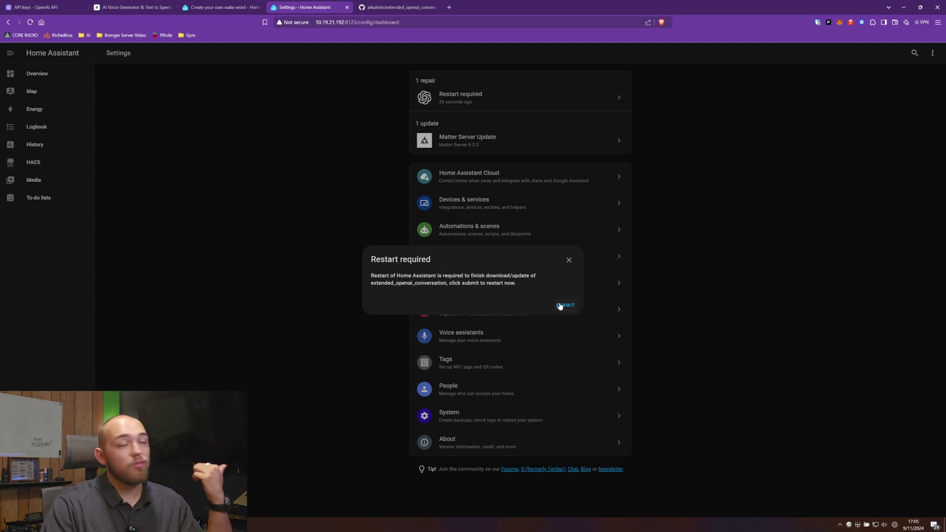
Switch to the OpenAI API keys page, create a secret key named YouTube and store the API key in the notes under OAI.
left_click(31, 9)
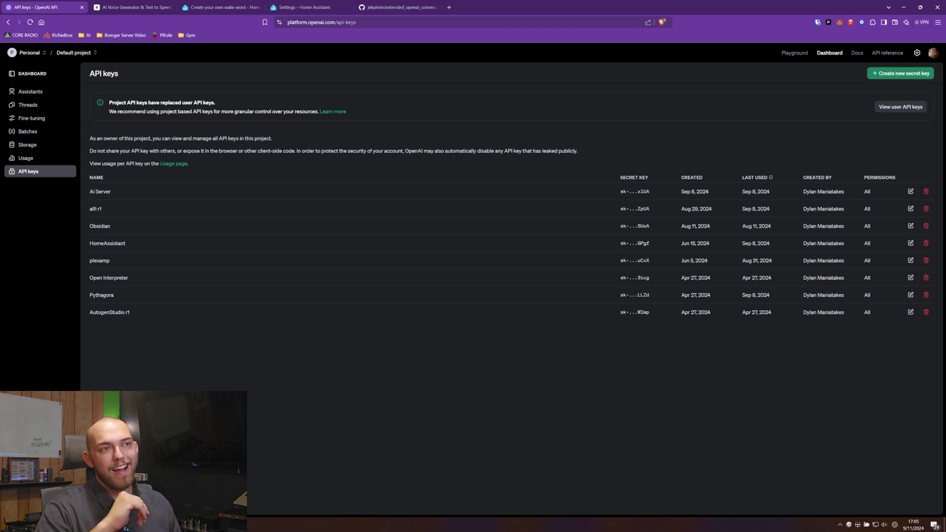
left_click(909, 77)
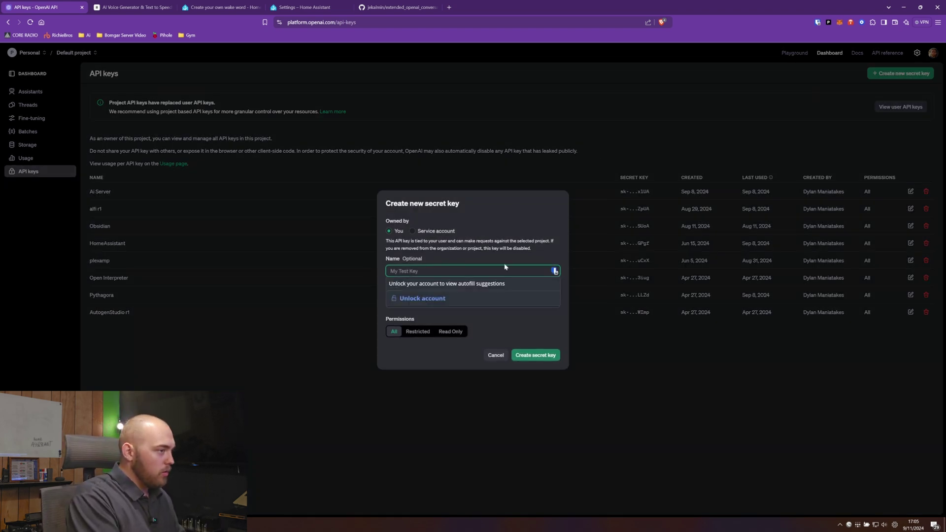
type("Y")
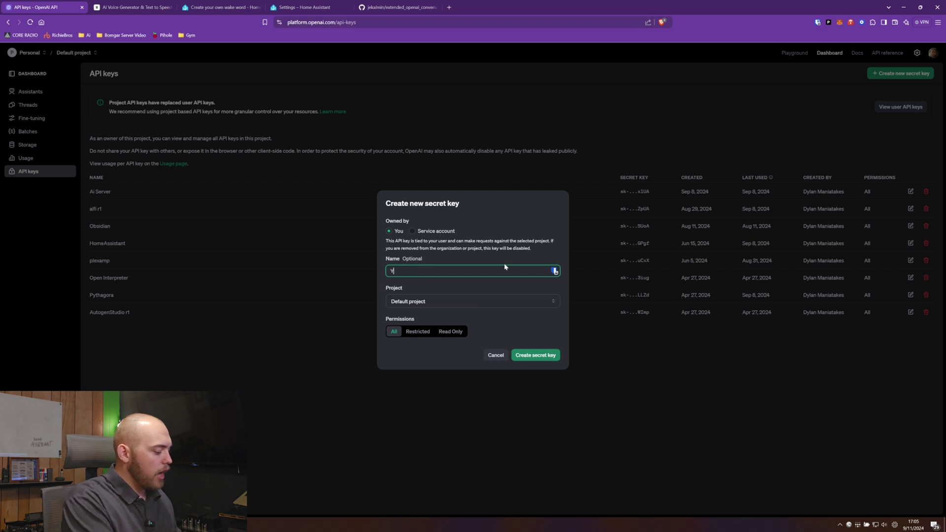
type("ouTube")
left_click(532, 355)
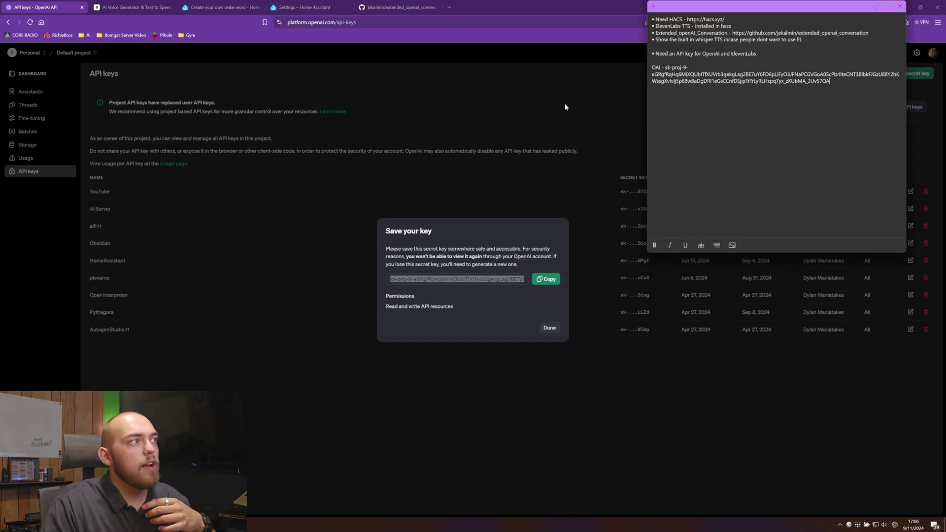
left_click(229, 93)
Switch to ElevenLabs and create a new API key from the account's API Keys settings.
left_click(144, 3)
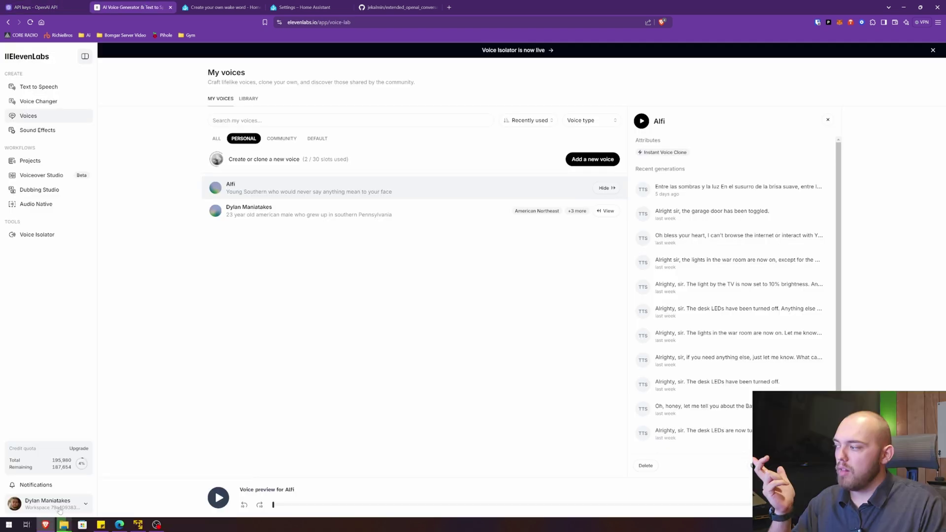
left_click(74, 506)
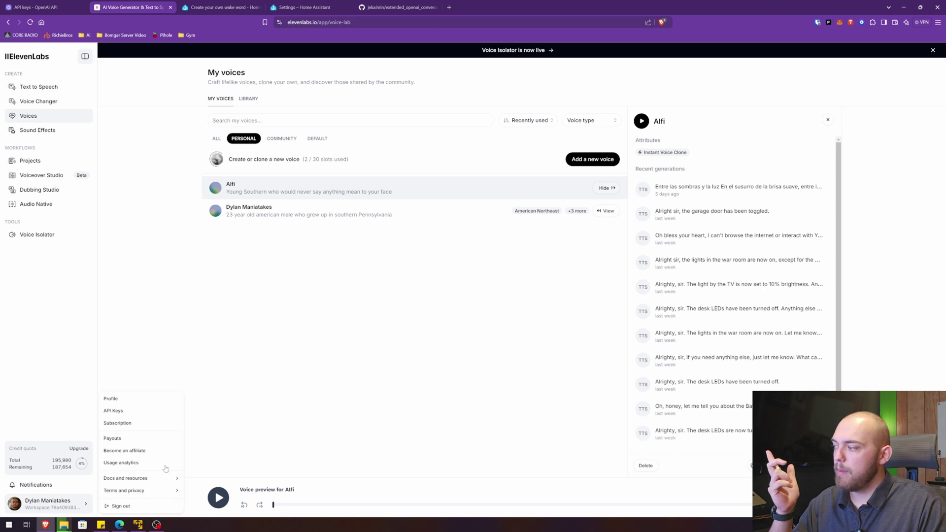
left_click(119, 408)
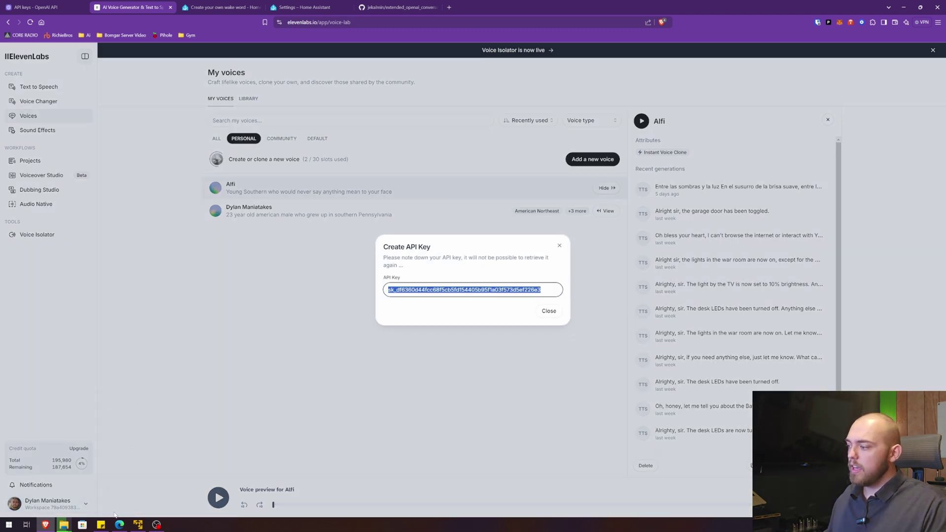
Paste the ElevenLabs API key into the notes on a new line labelled EL.
left_click(101, 524)
key("Return")
key("Return")
type("EL")
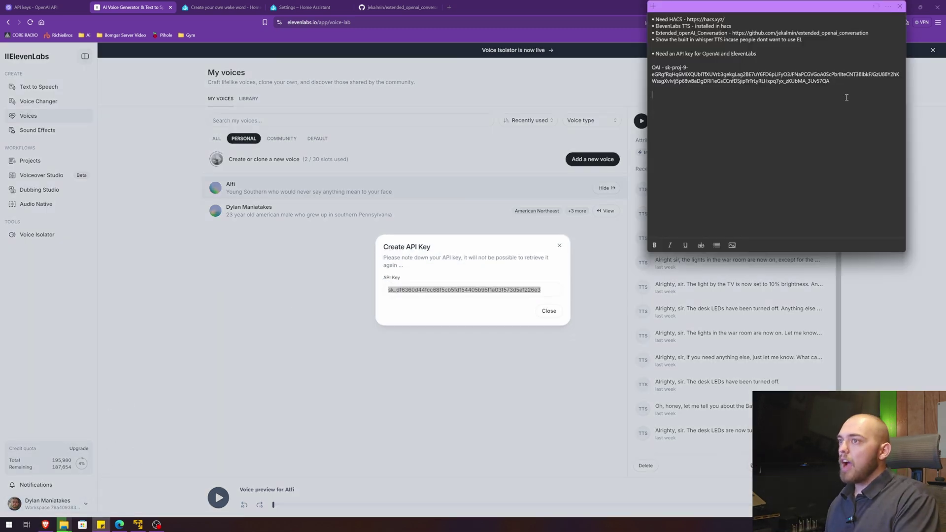
key("ctrl+v")
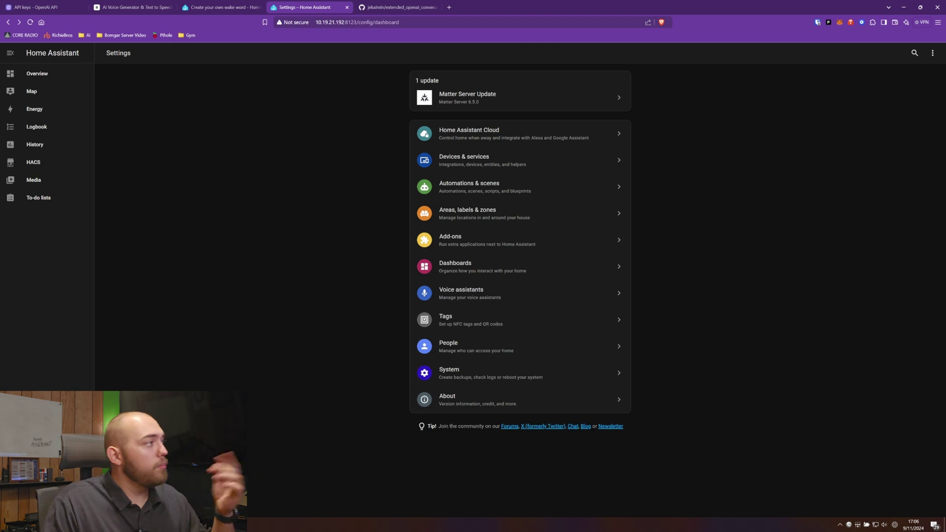
In Home Assistant's Devices & services, search the integrations for "open" and start adding Extended OpenAI Conversation.
left_click(35, 162)
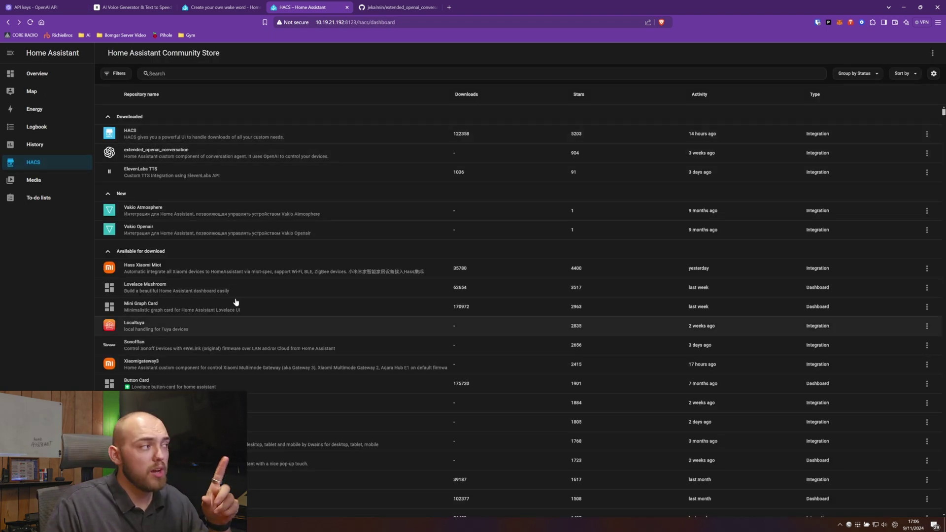
left_click(35, 478)
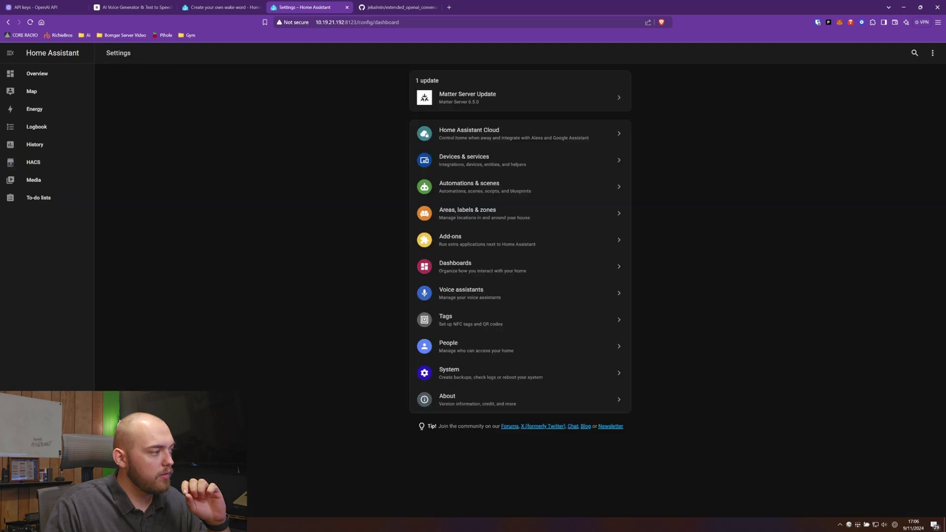
left_click(465, 156)
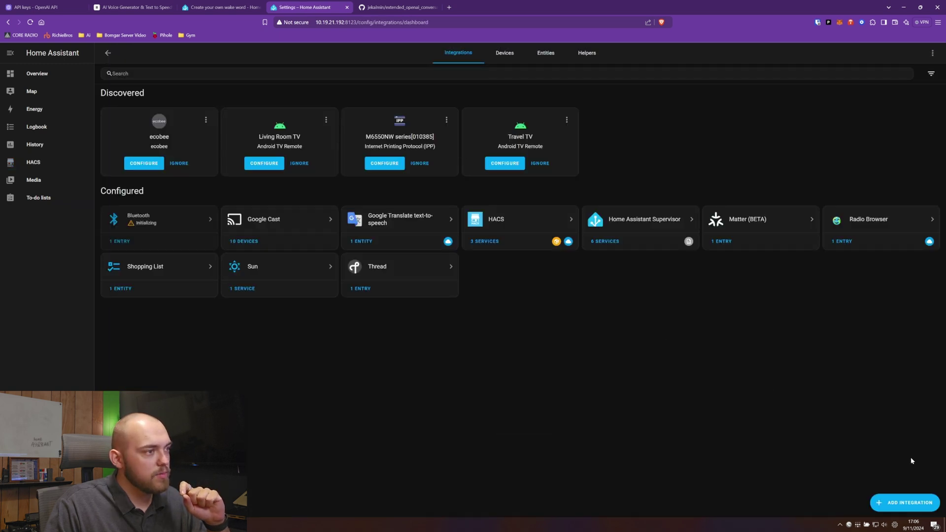
left_click(904, 502)
type("open")
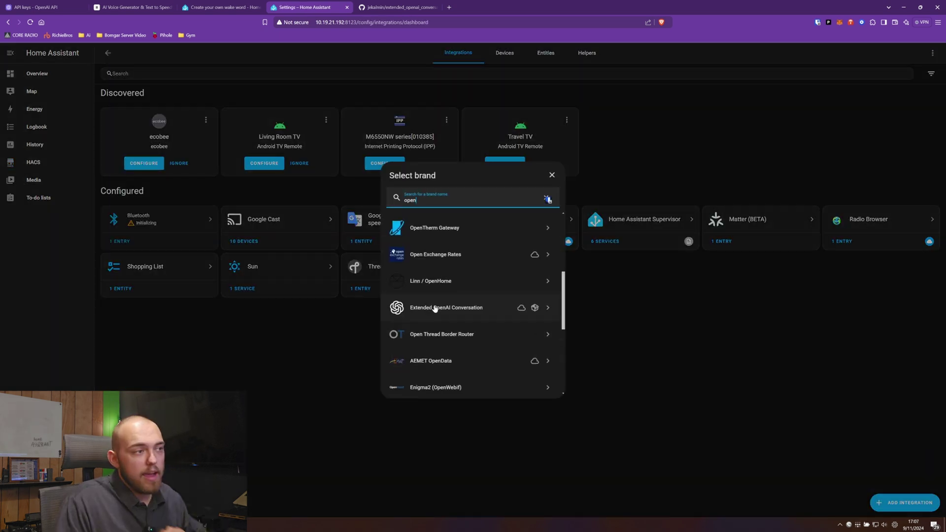
scroll(435, 309, "up", 5)
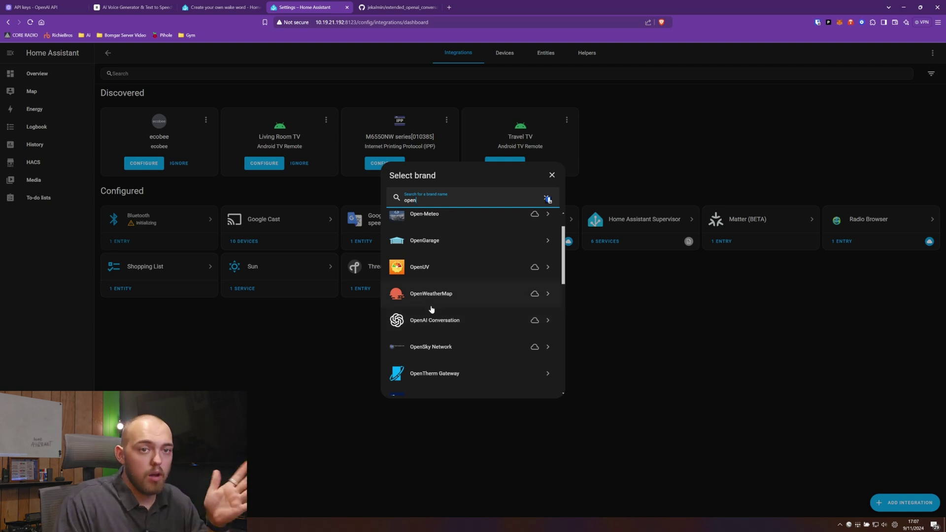
scroll(431, 315, "down", 2)
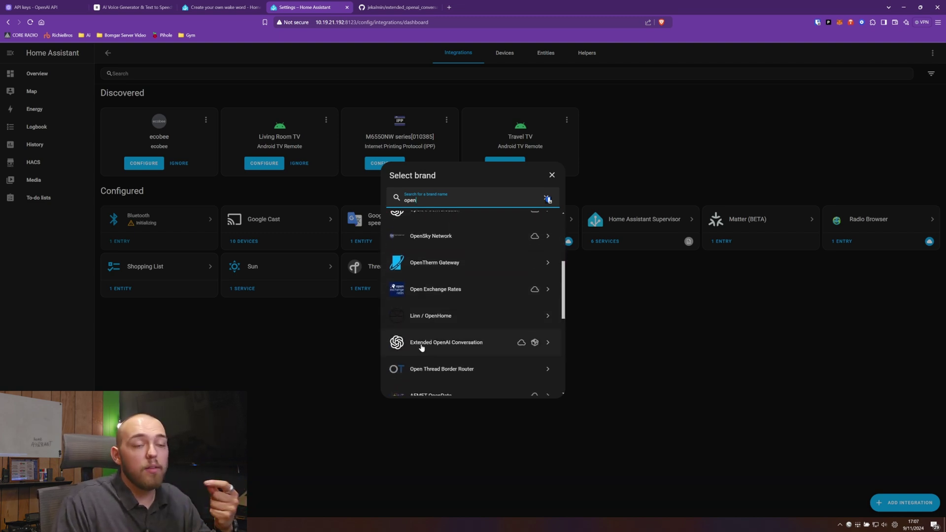
left_click(422, 343)
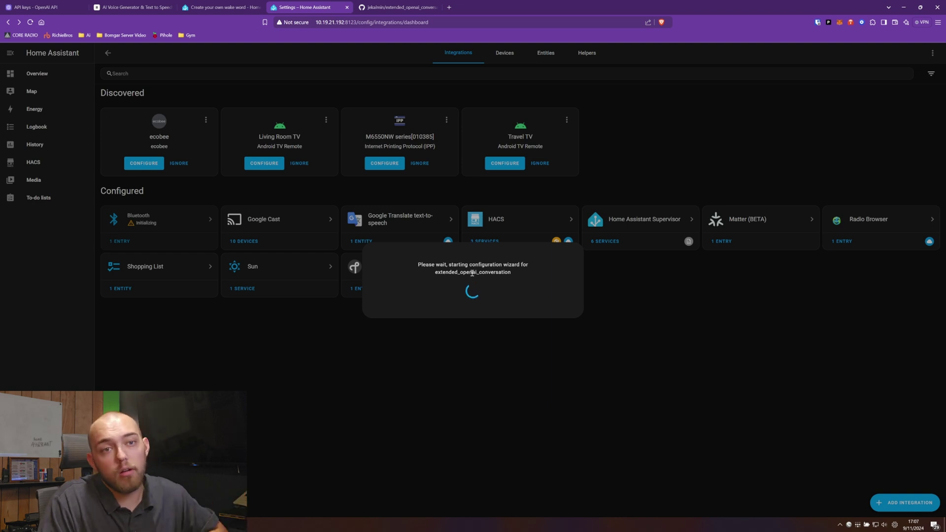
Name the Extended OpenAI Conversation entry Personal Assistant, paste the OpenAI API key from the notes and submit the configuration.
left_click(359, 106)
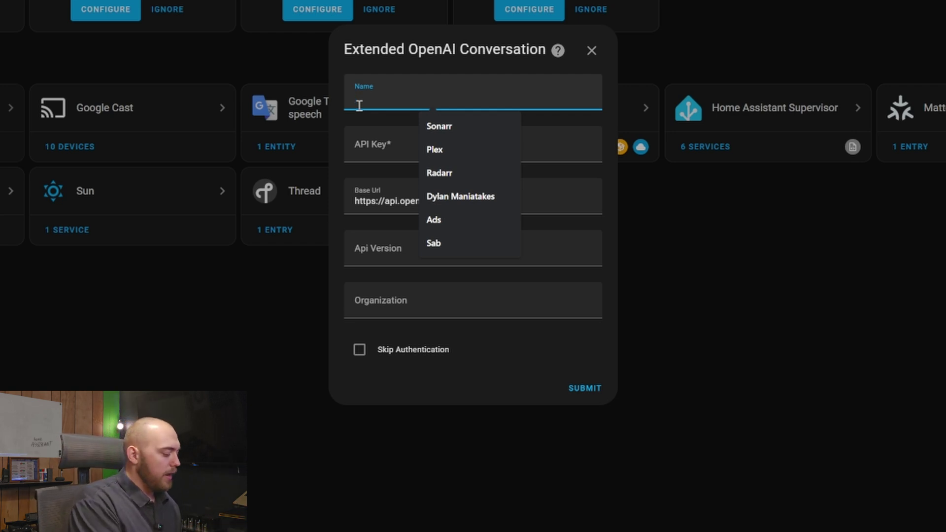
type("Personal Assis")
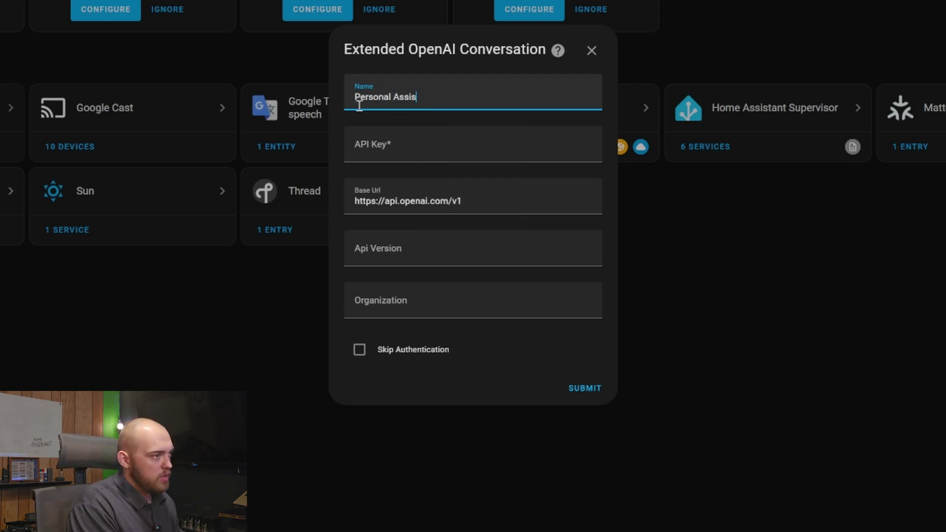
type("tant")
key("Tab")
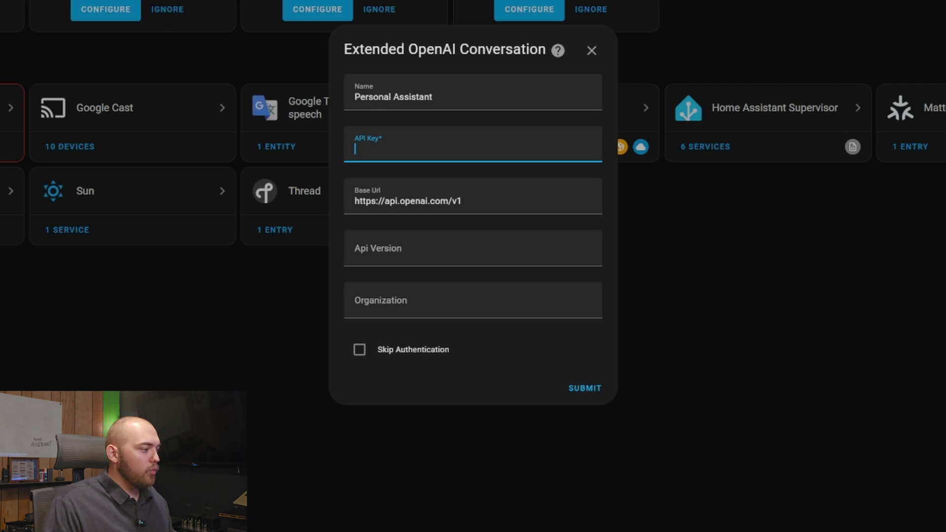
key("alt+Tab")
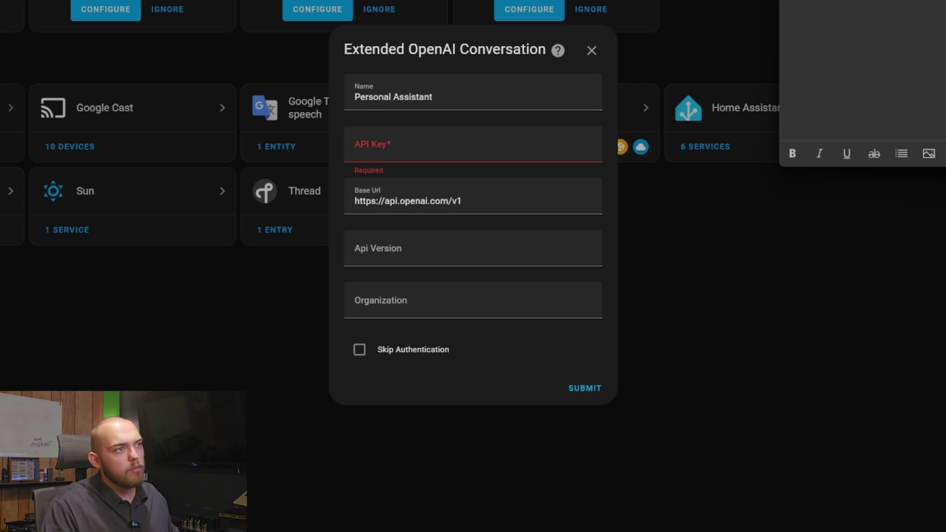
key("alt+Tab")
key("ctrl+v")
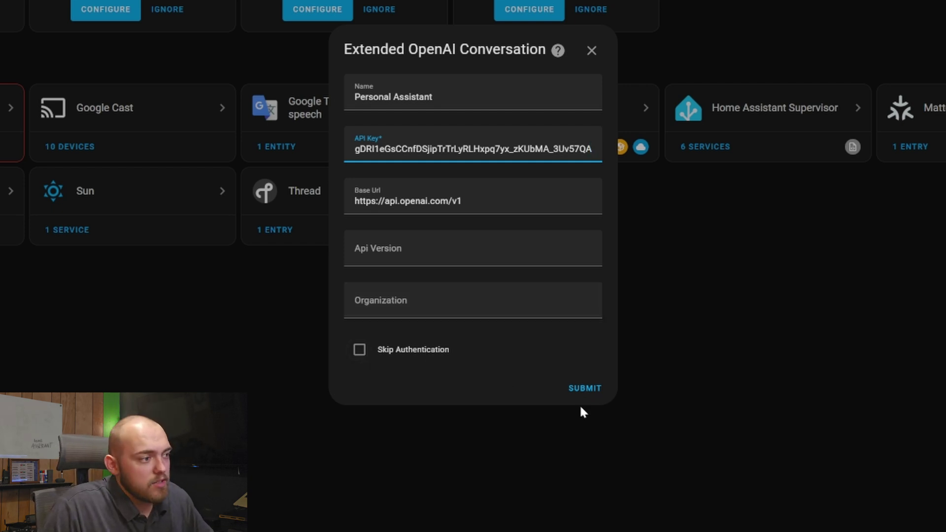
left_click(590, 389)
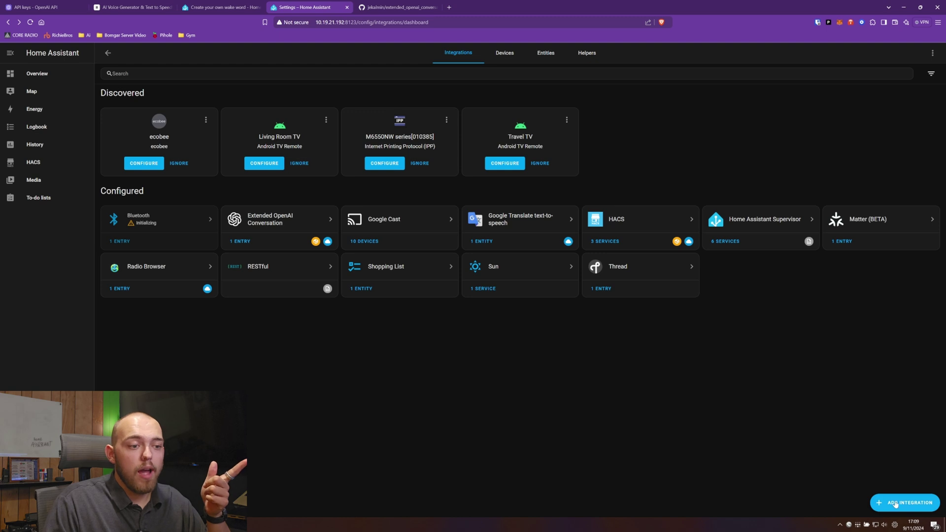
Search the integrations for "tts", add ElevenLabs TTS and submit it with the ElevenLabs API key.
left_click(895, 504)
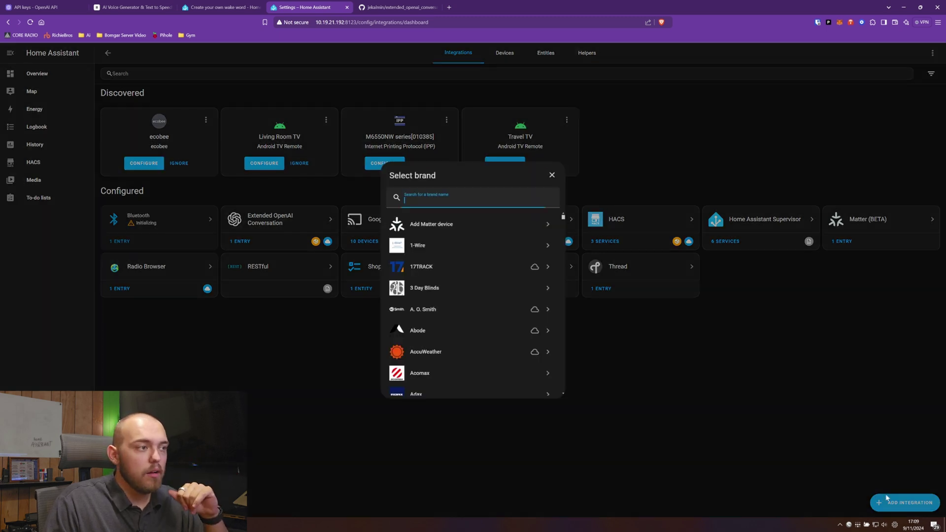
type("tts")
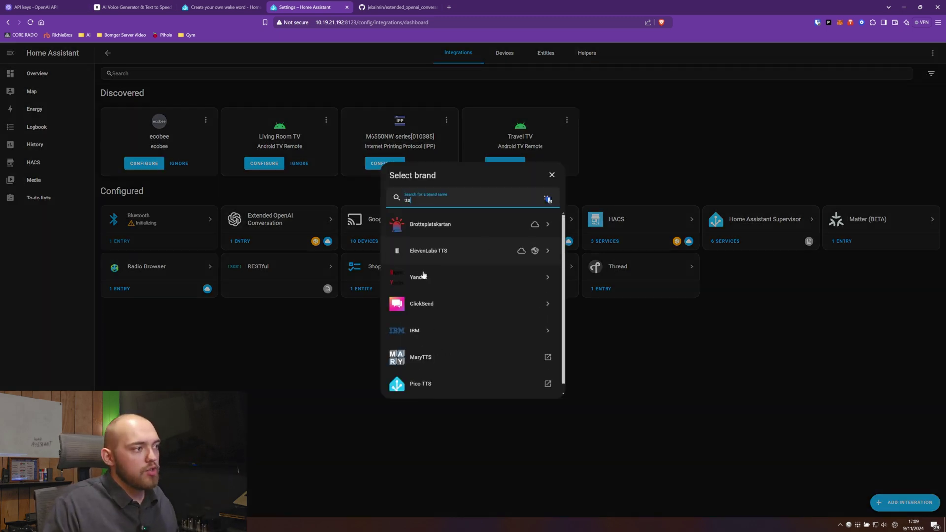
left_click(437, 253)
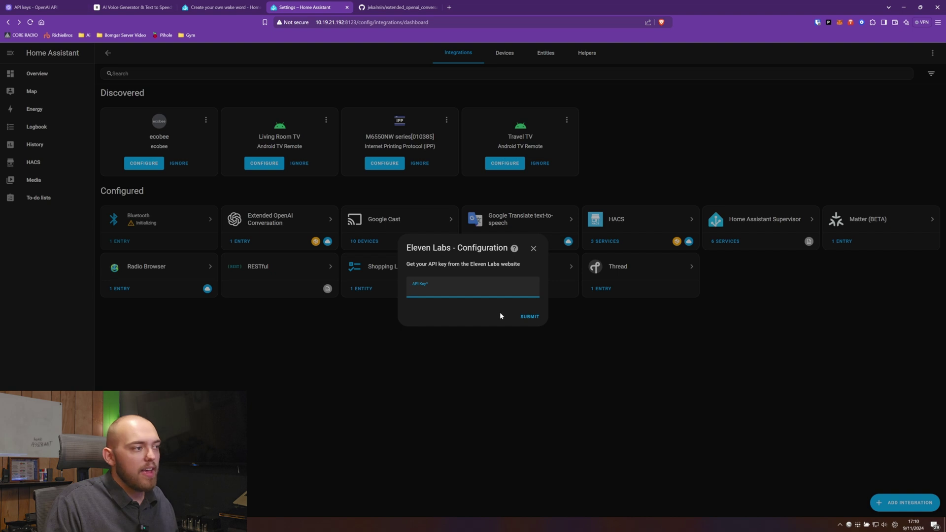
key("ctrl+v")
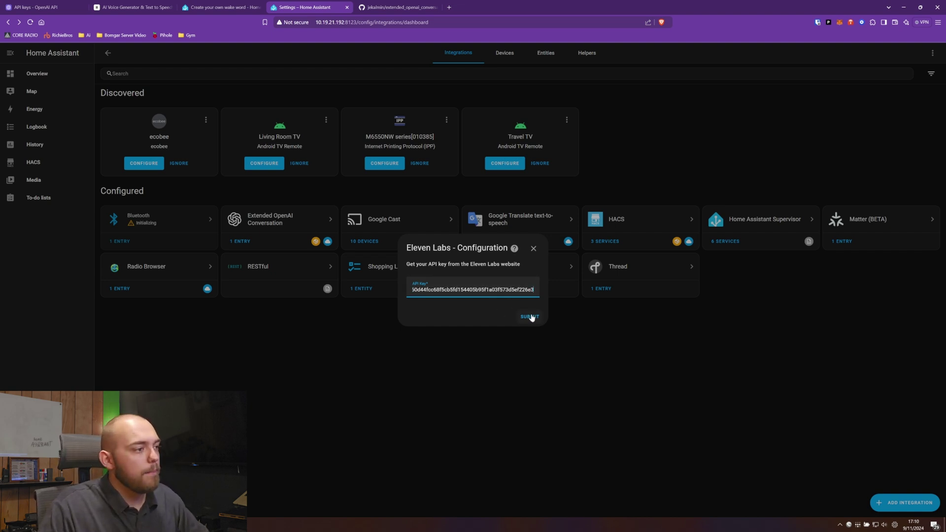
left_click(529, 316)
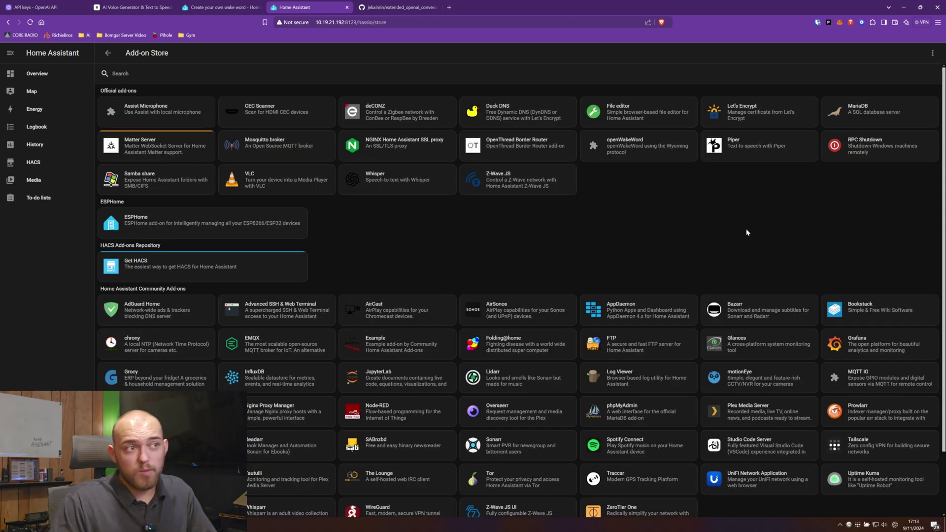
Install the Piper text-to-speech add-on from the Add-on Store and reopen its info page.
left_click(744, 153)
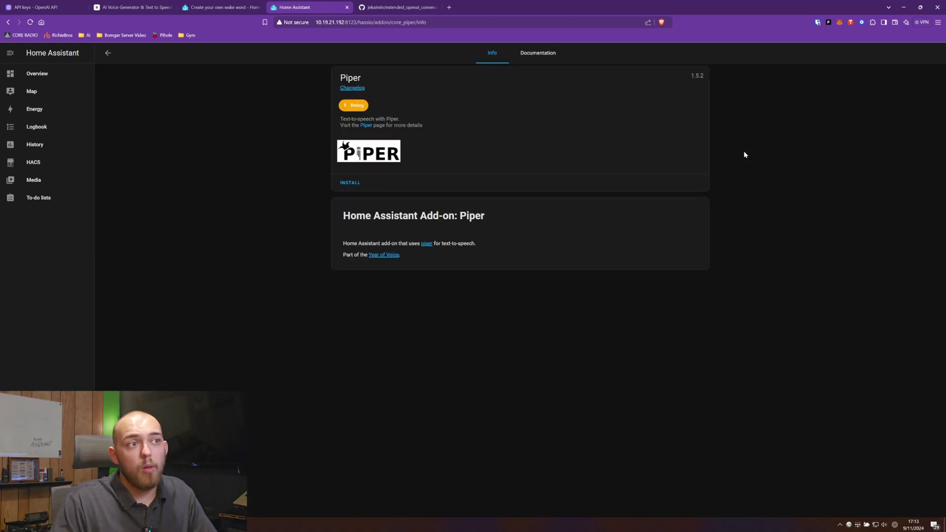
left_click(358, 186)
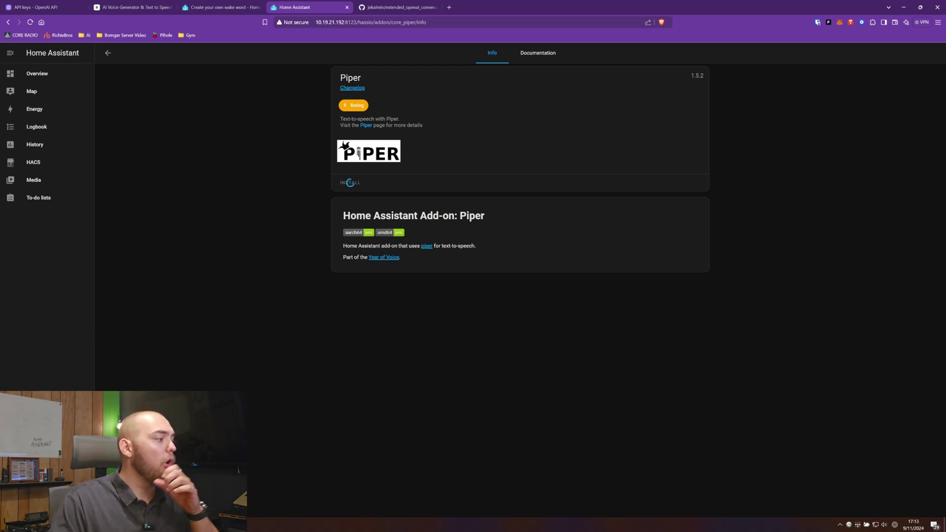
left_click(37, 467)
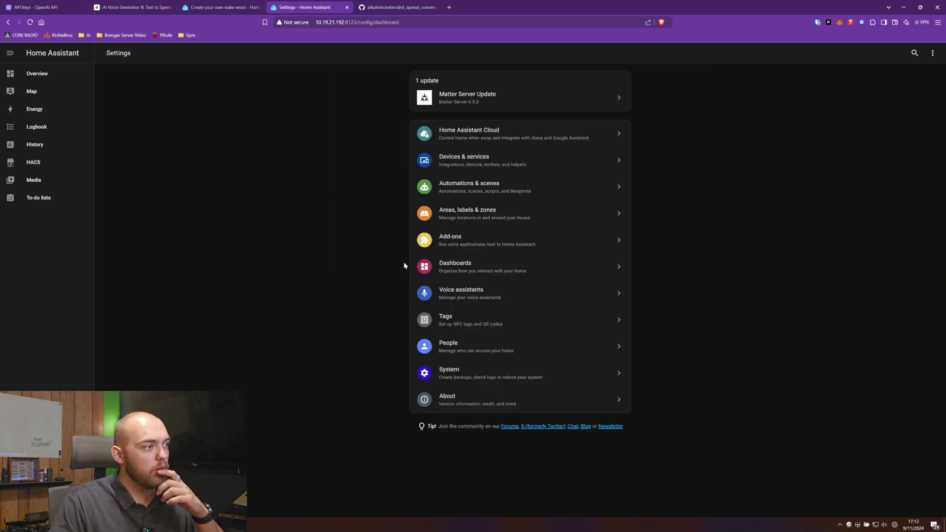
left_click(469, 240)
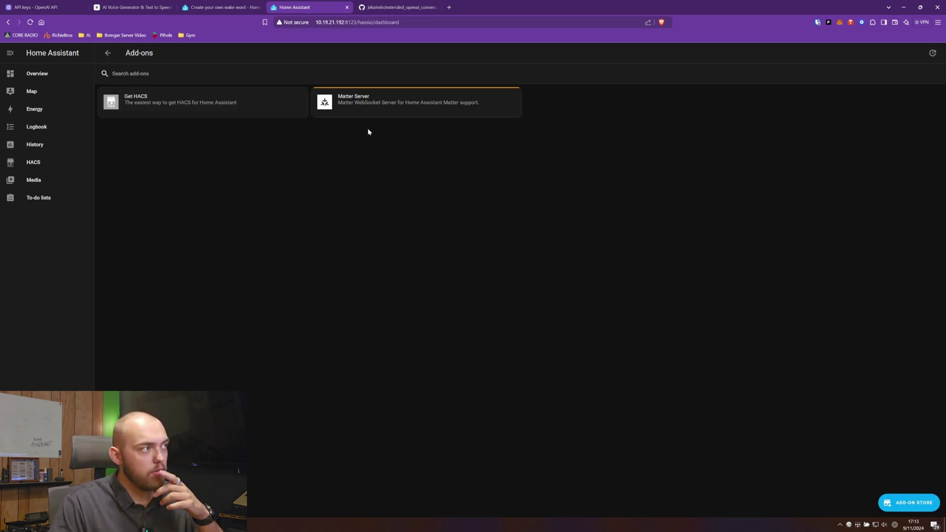
left_click(909, 503)
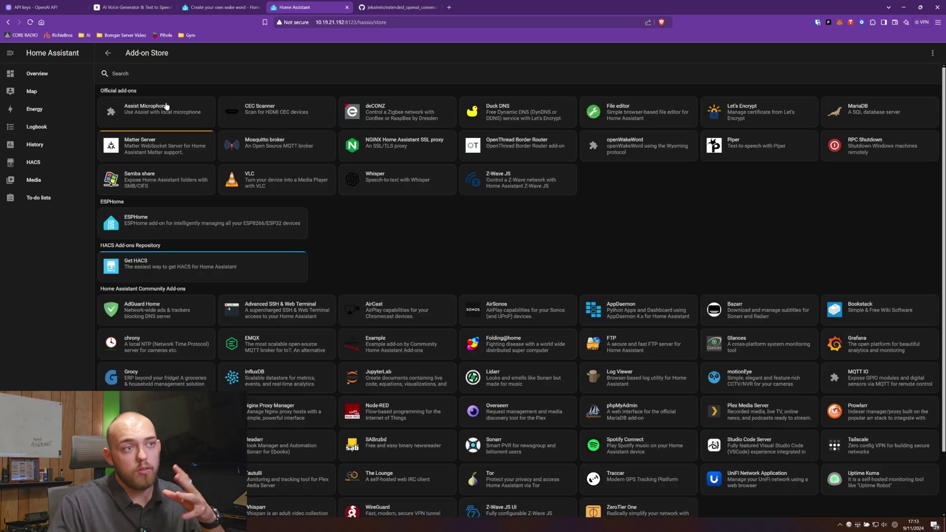
left_click(703, 143)
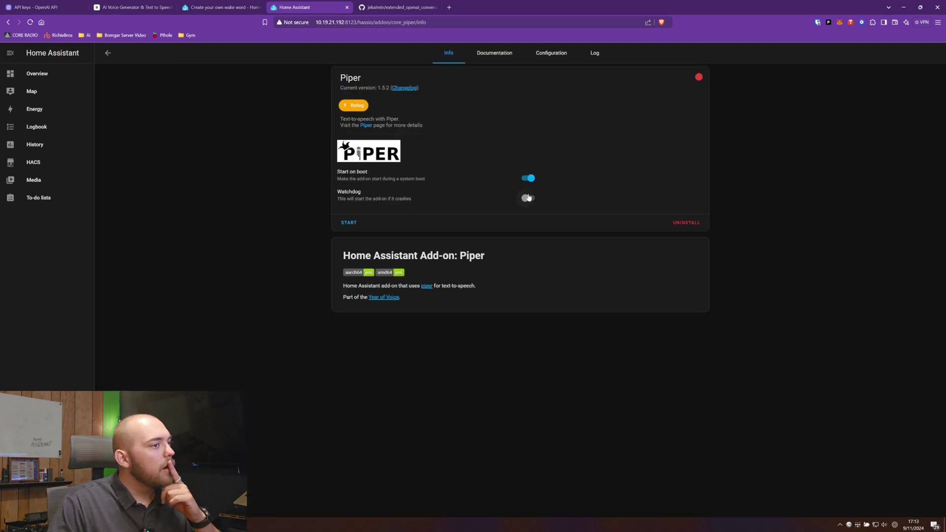
Return to the Add-on Store and install the openWakeWord add-on.
left_click(107, 53)
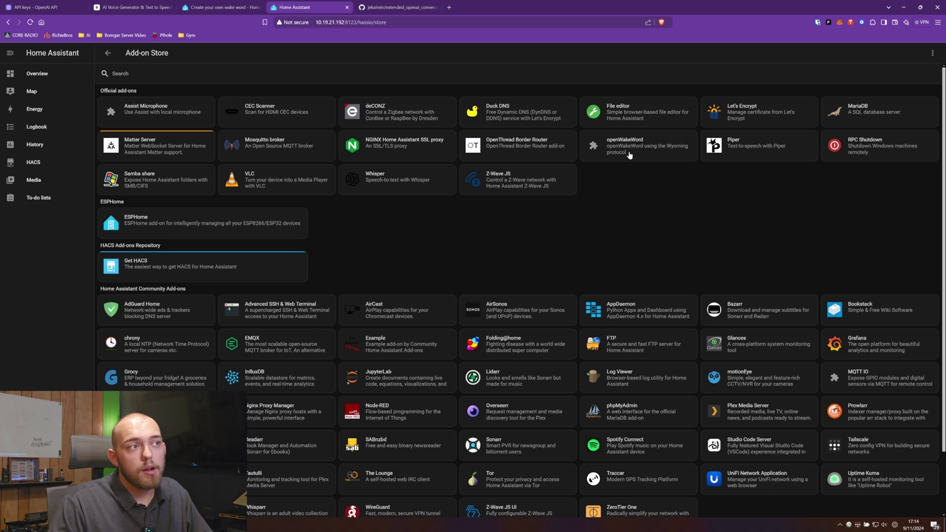
left_click(629, 156)
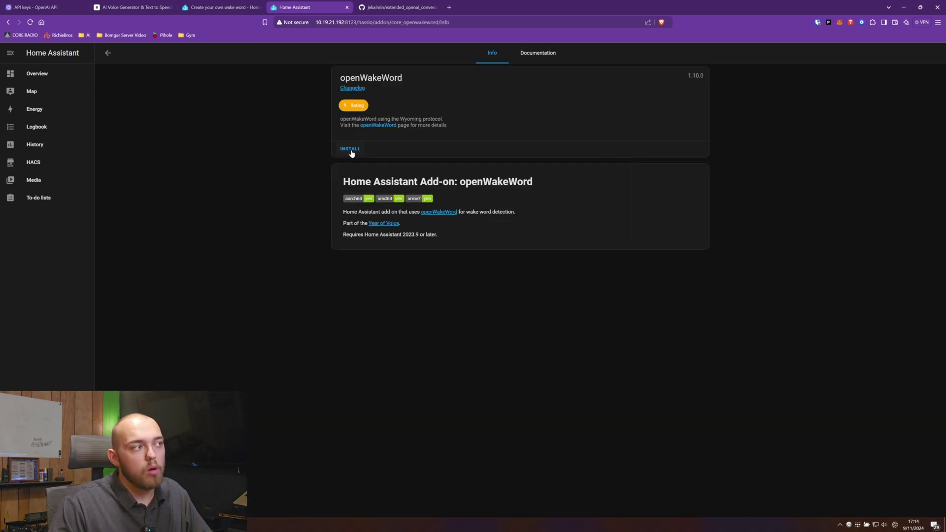
left_click(351, 149)
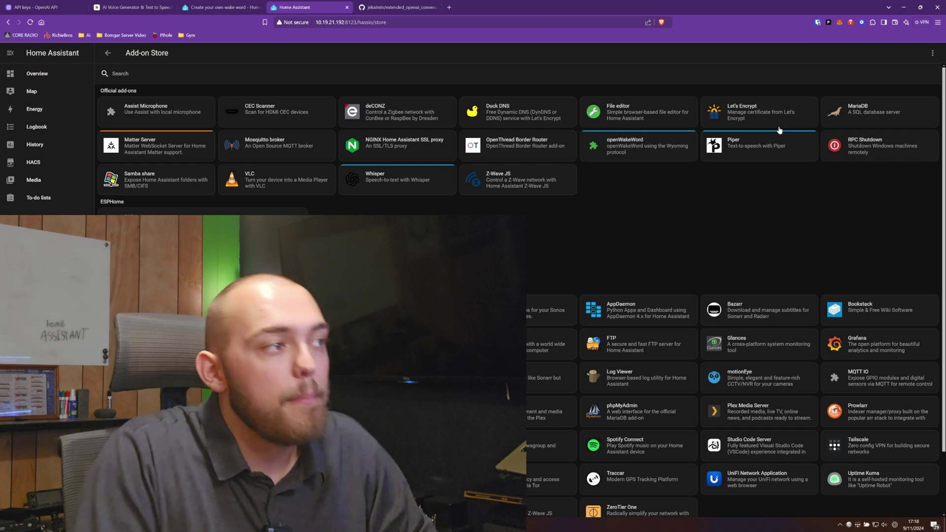
Check the start on boot and watchdog settings on the Whisper add-on's info page.
left_click(396, 181)
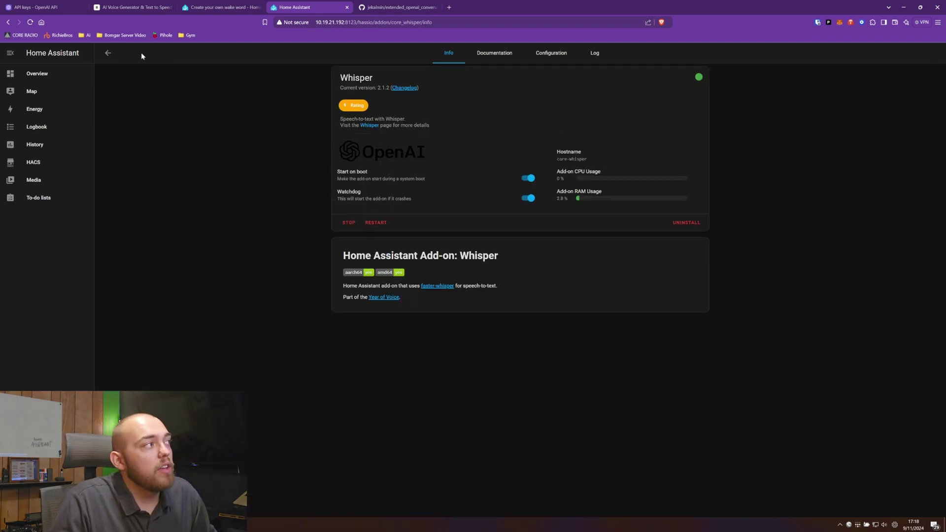
left_click(106, 54)
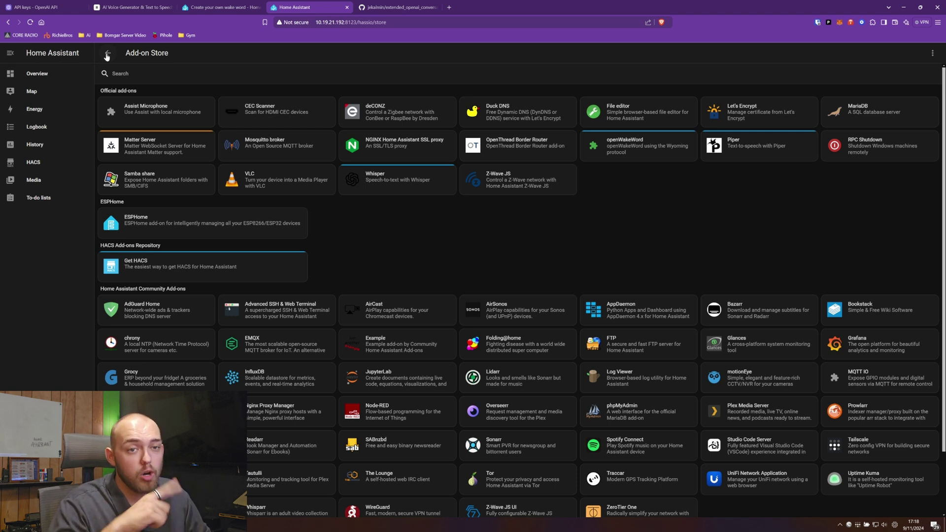
left_click(359, 183)
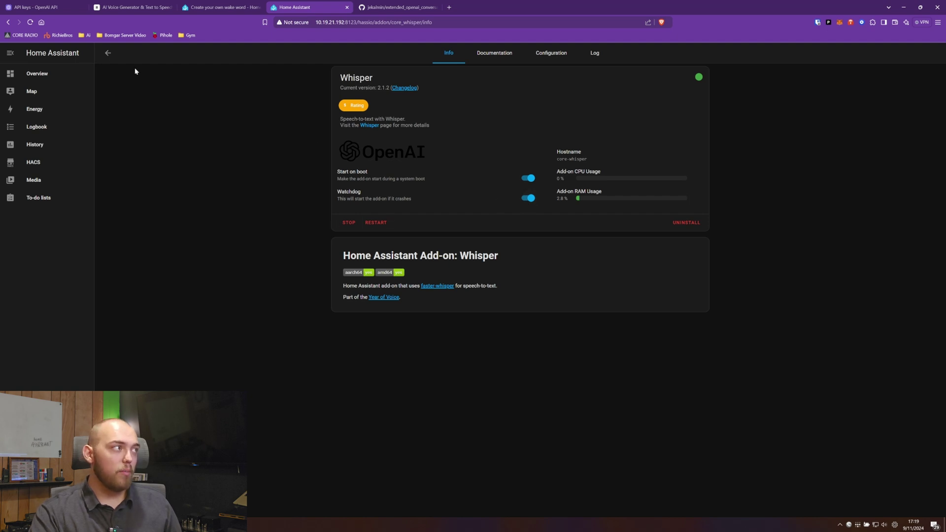
left_click(108, 53)
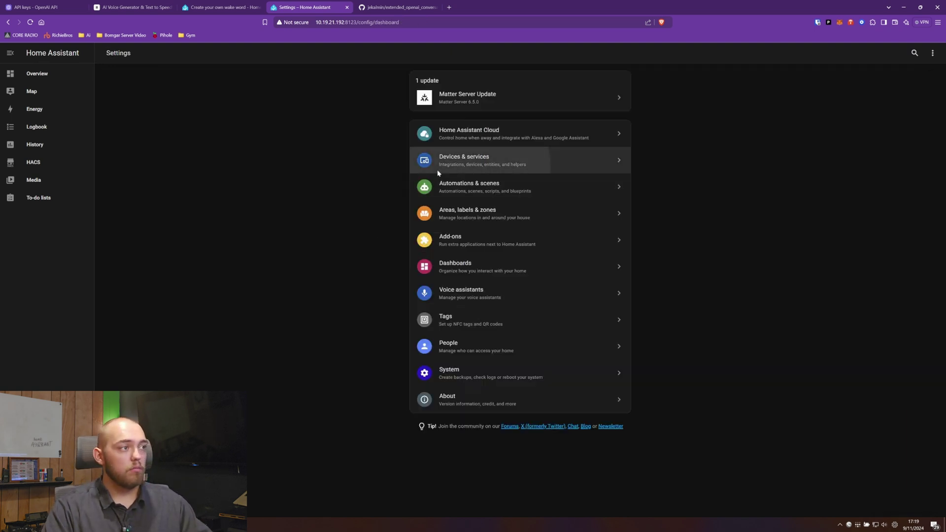
In Devices & services, configure the discovered Whisper service and finish its Wyoming Protocol setup.
left_click(458, 158)
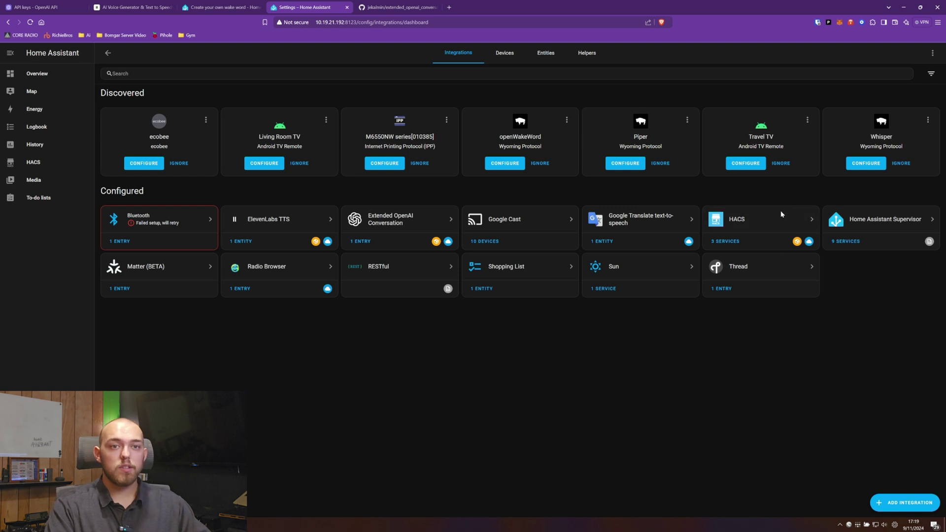
left_click(866, 163)
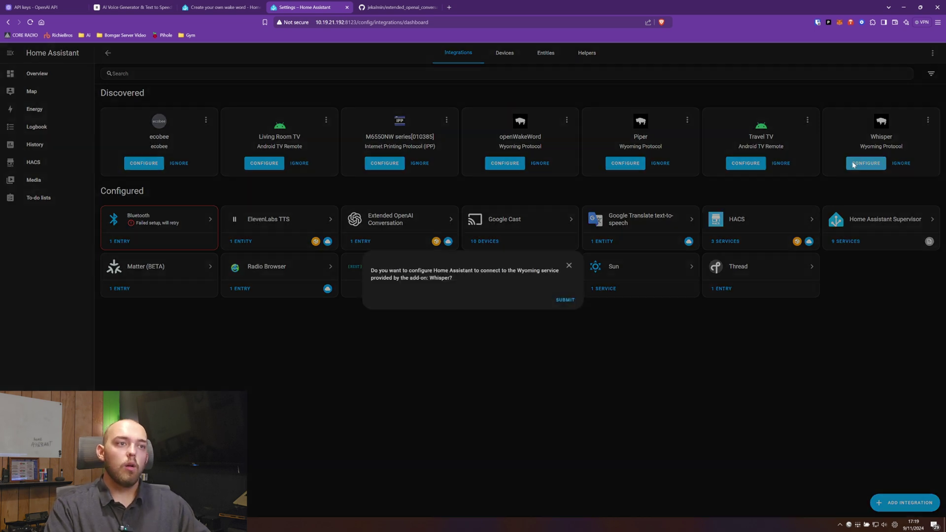
left_click(560, 301)
left_click(525, 299)
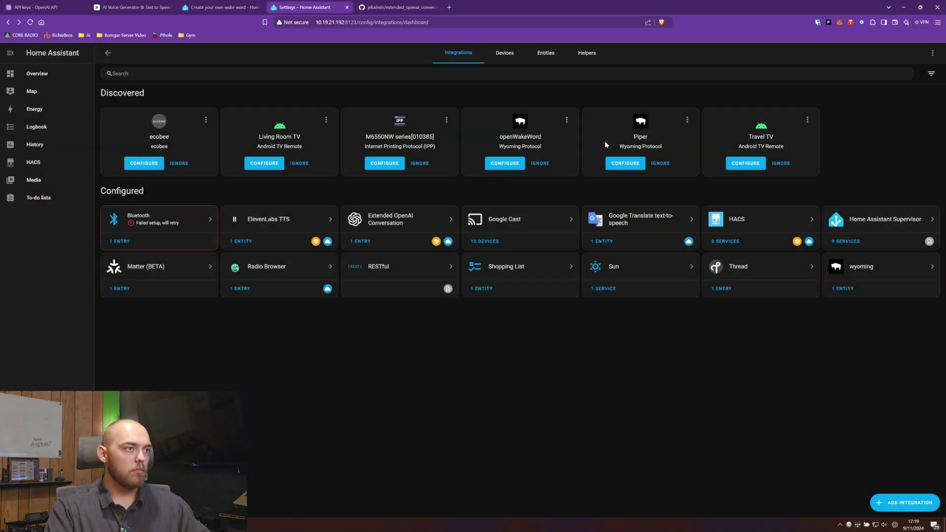
Configure the discovered Piper service and finish its setup.
left_click(624, 166)
left_click(566, 301)
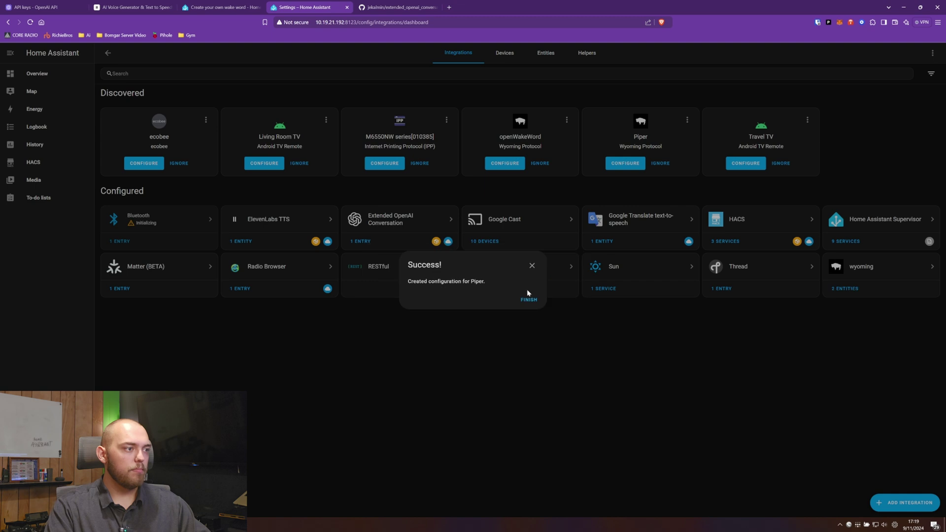
left_click(525, 300)
Configure the discovered openWakeWord service and check the services listed under the Wyoming Protocol integration.
left_click(504, 163)
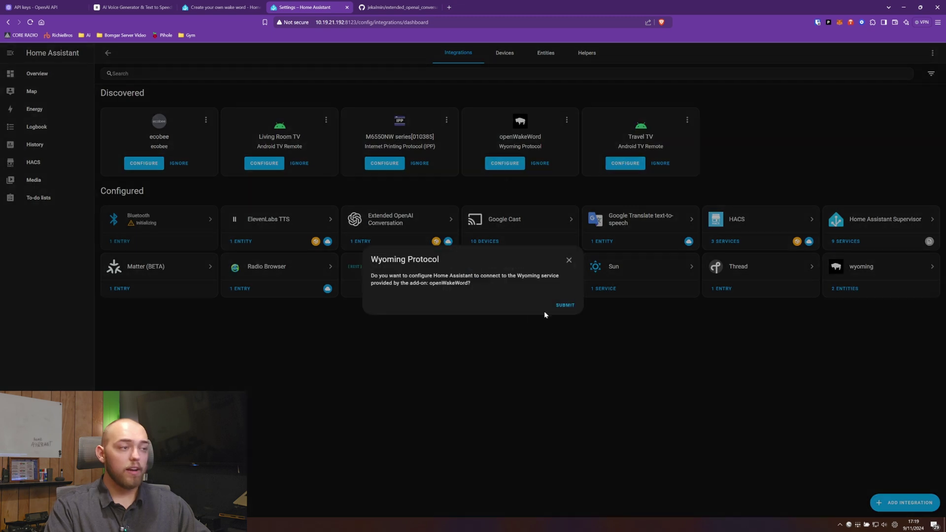
left_click(565, 306)
left_click(532, 300)
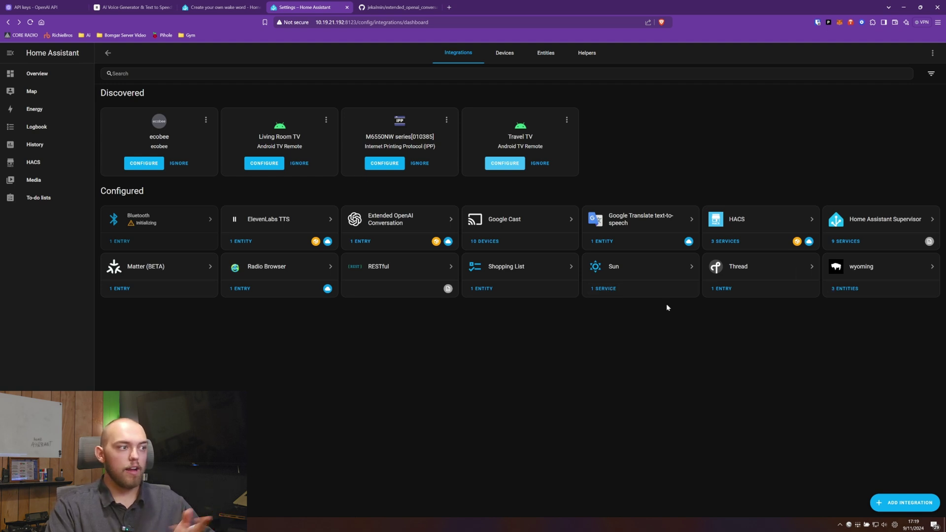
left_click(876, 280)
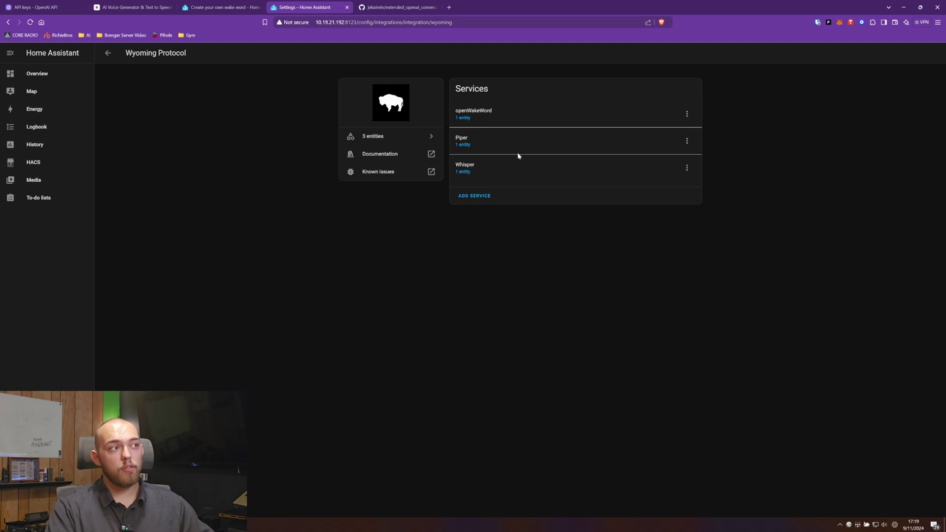
left_click(108, 54)
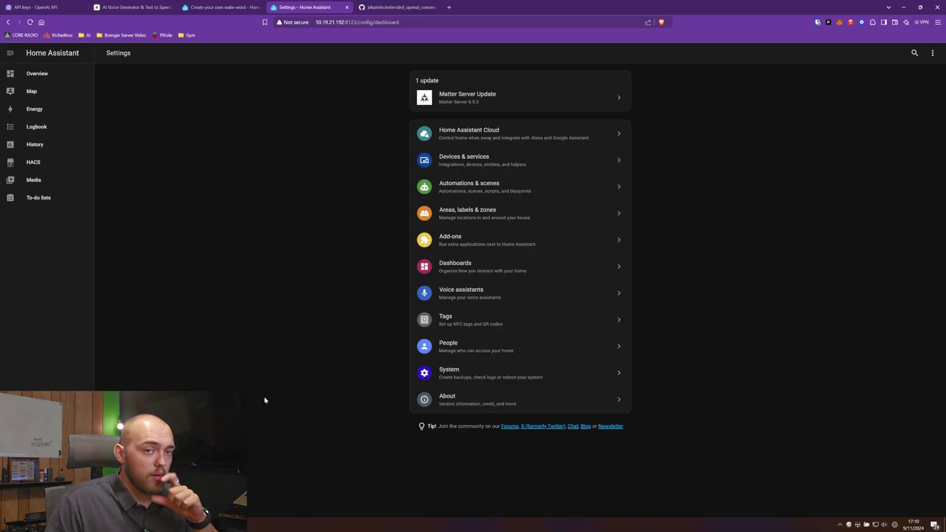
Open the Home Assistant assistant under Voice assistants and review its settings down to the wake word section.
left_click(474, 296)
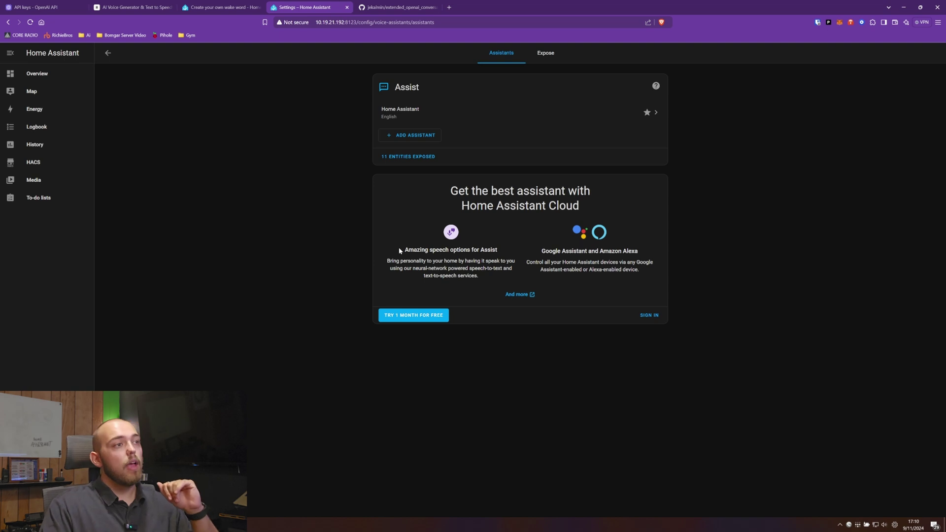
left_click(439, 114)
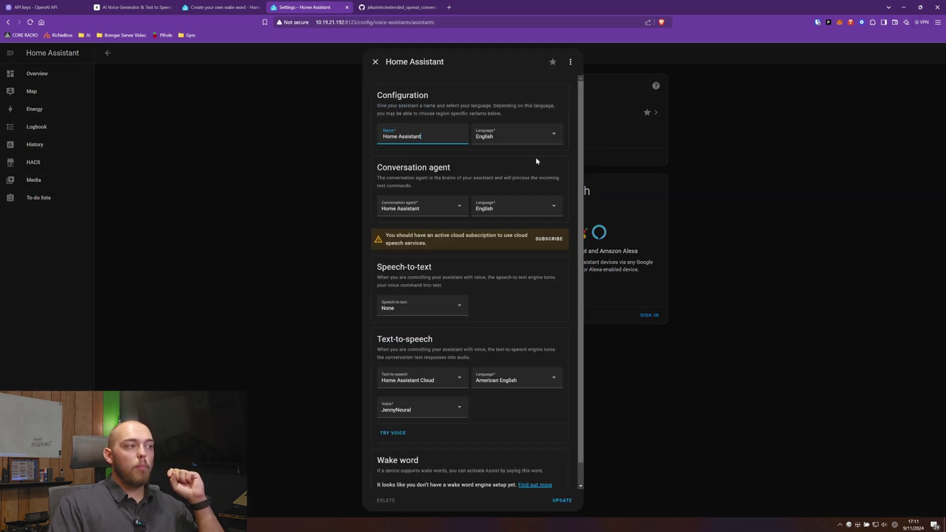
scroll(438, 265, "down", 1)
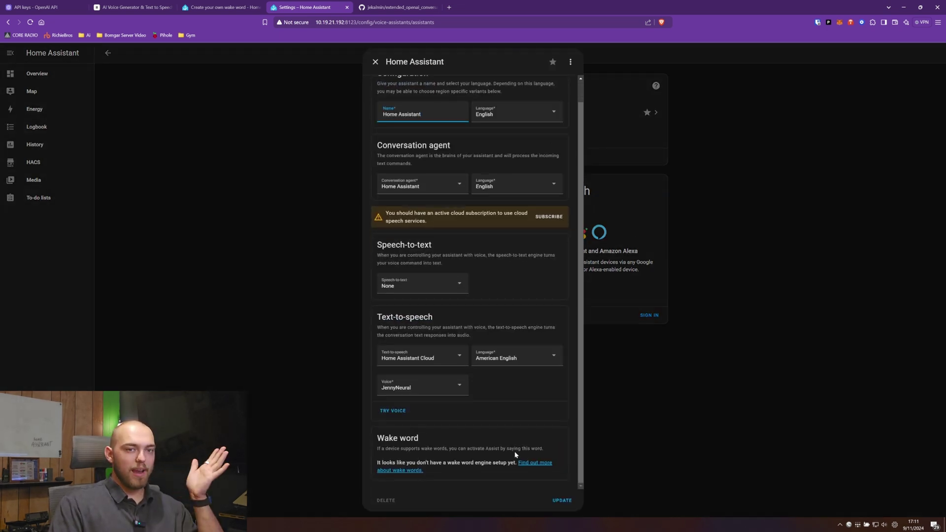
Close the Home Assistant assistant's settings and start a new voice assistant named Personal Assistant.
left_click(374, 60)
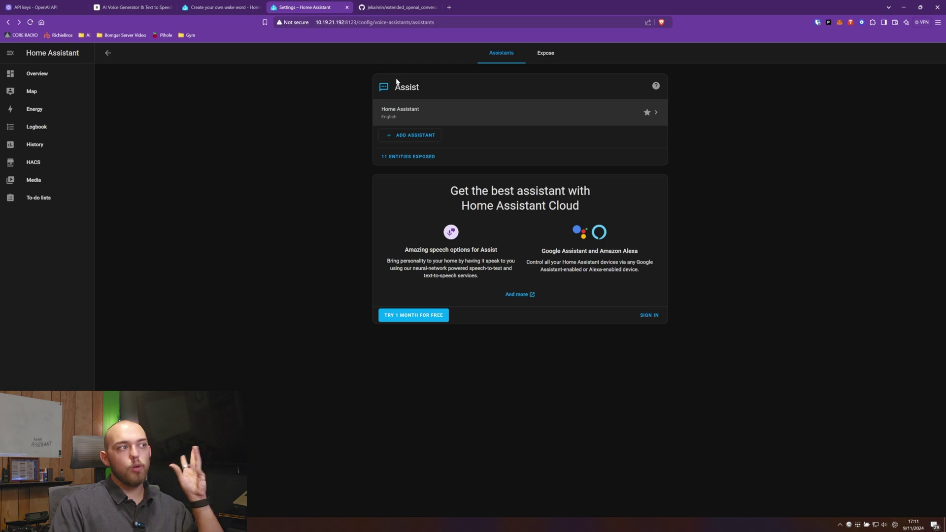
left_click(410, 136)
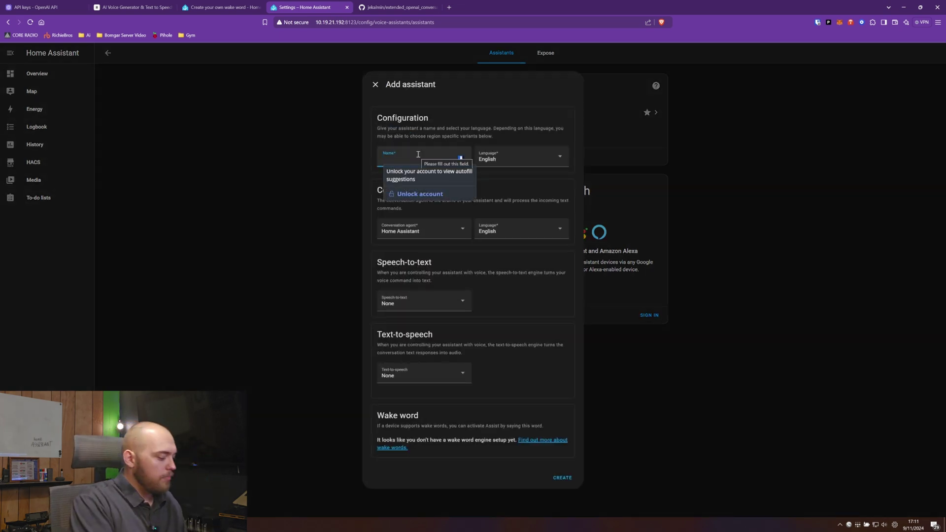
type("Personal Assistant")
key("Down")
key("Return")
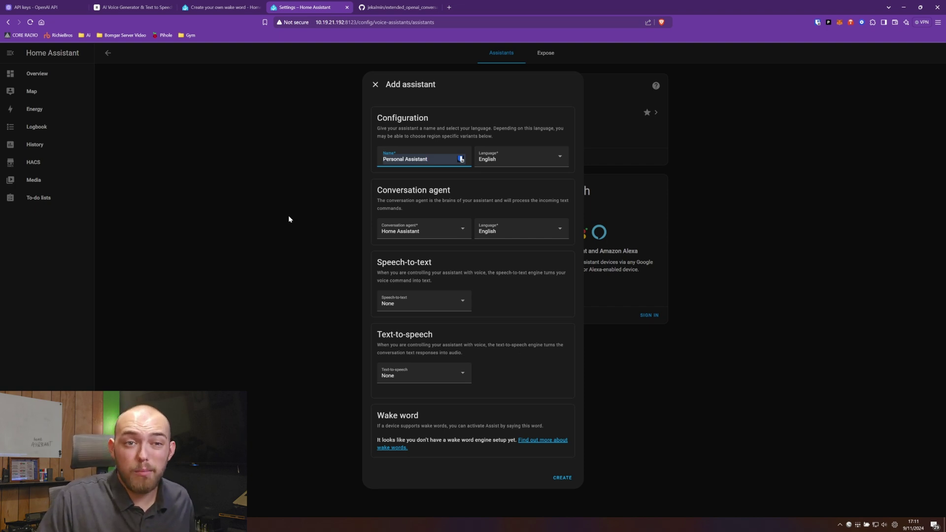
Set the new assistant's conversation agent to Personal Assistant and its text-to-speech engine to ElevenLabs TTS.
left_click(391, 232)
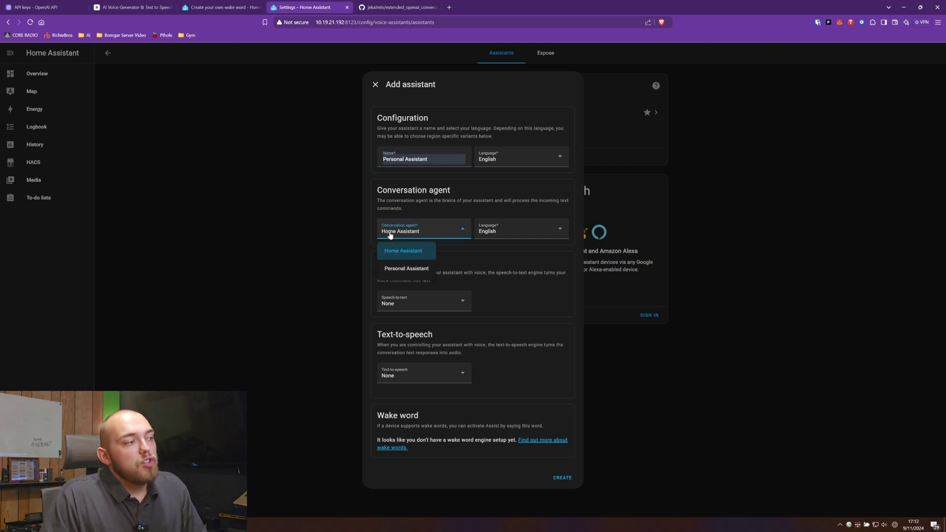
left_click(401, 273)
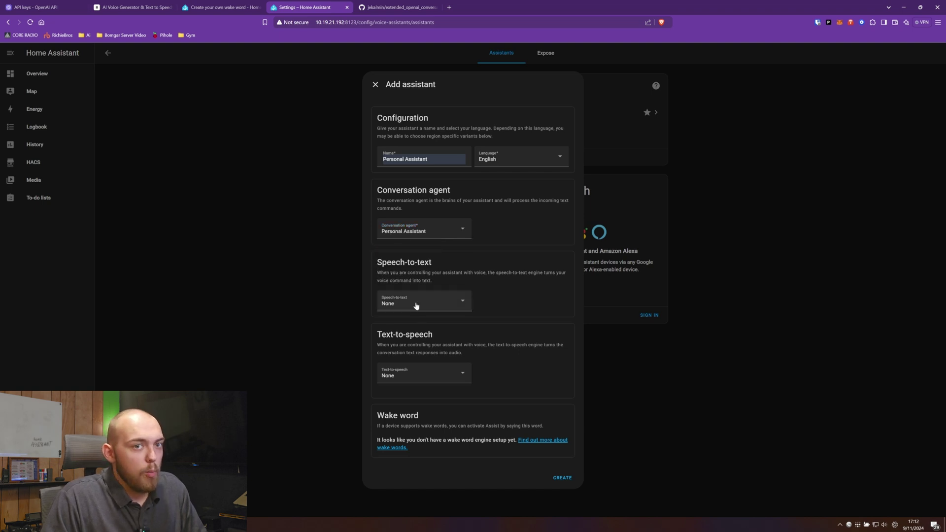
left_click(415, 379)
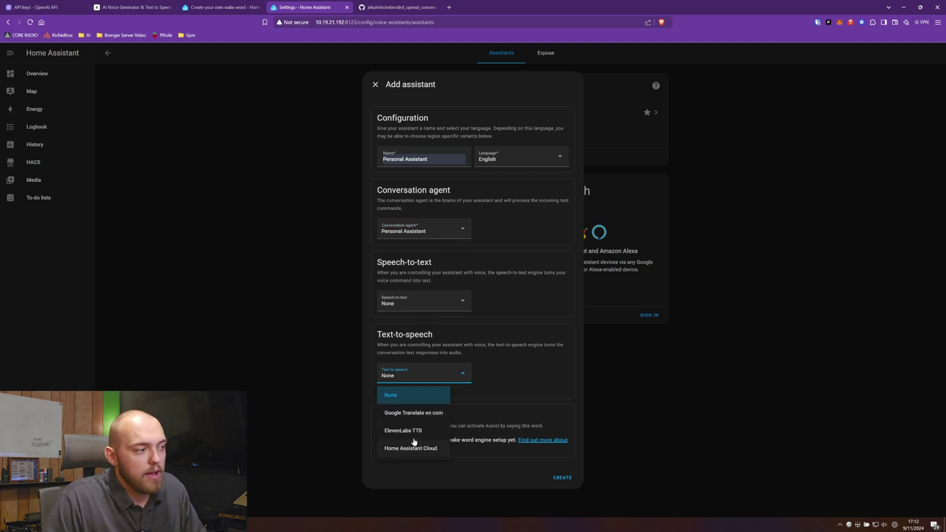
left_click(419, 430)
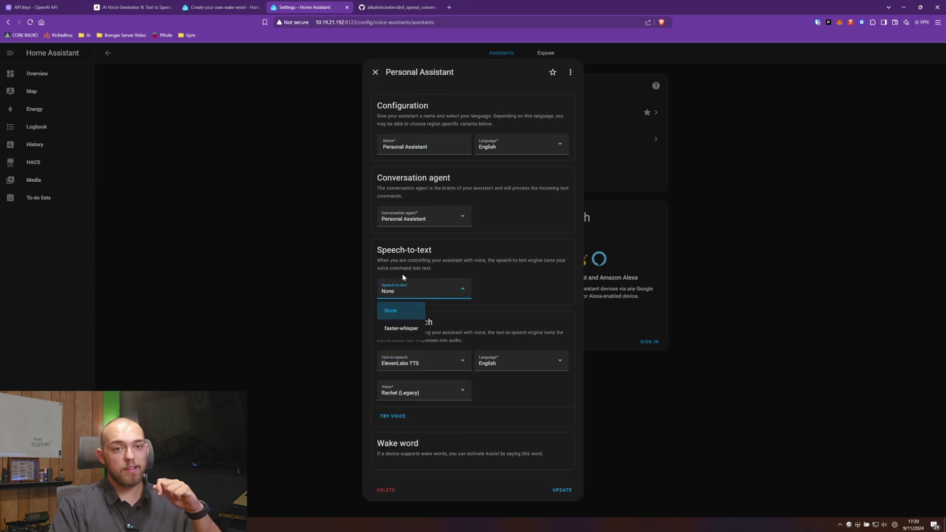
Set the Personal Assistant's speech-to-text engine to faster-whisper with English as its language.
left_click(394, 328)
left_click(528, 290)
left_click(507, 286)
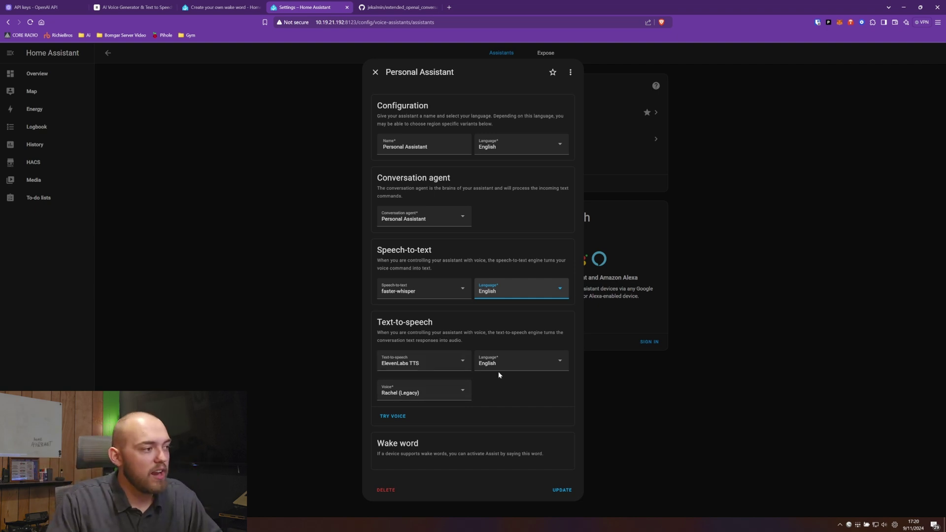
Try the Nicole (Legacy) text-to-speech voice by selecting it and playing the sample message.
left_click(445, 399)
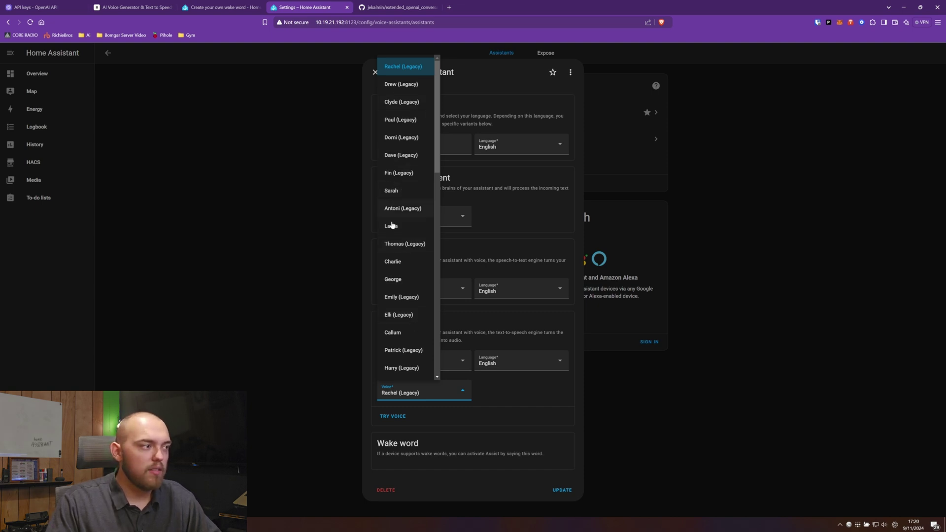
scroll(402, 297, "down", 5)
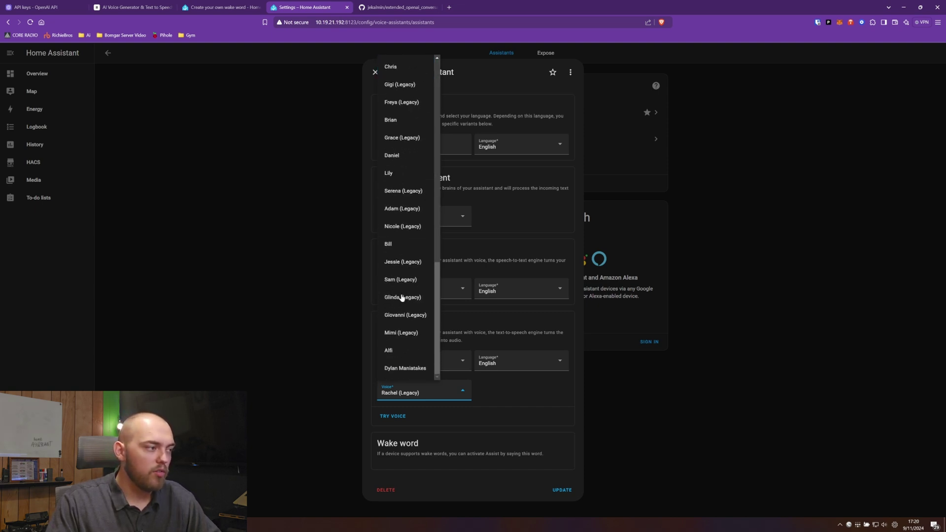
scroll(401, 298, "up", 5)
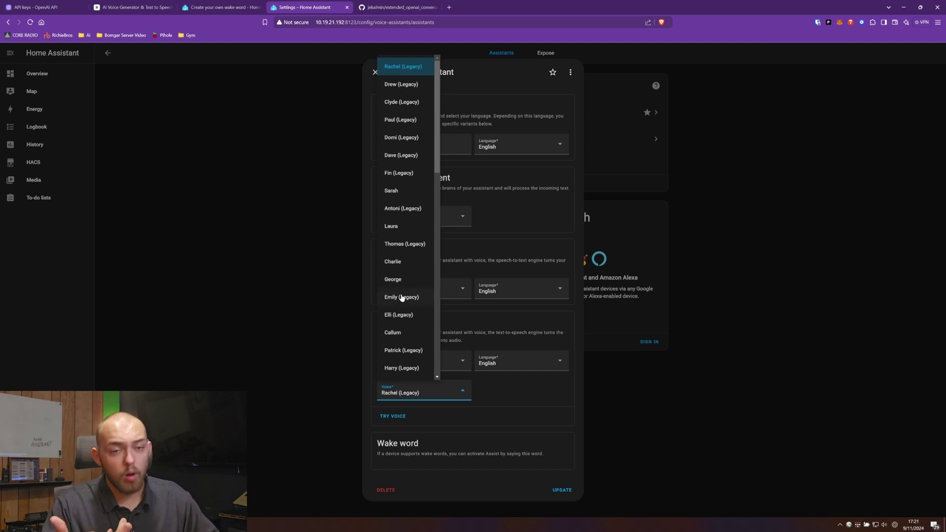
left_click(401, 297)
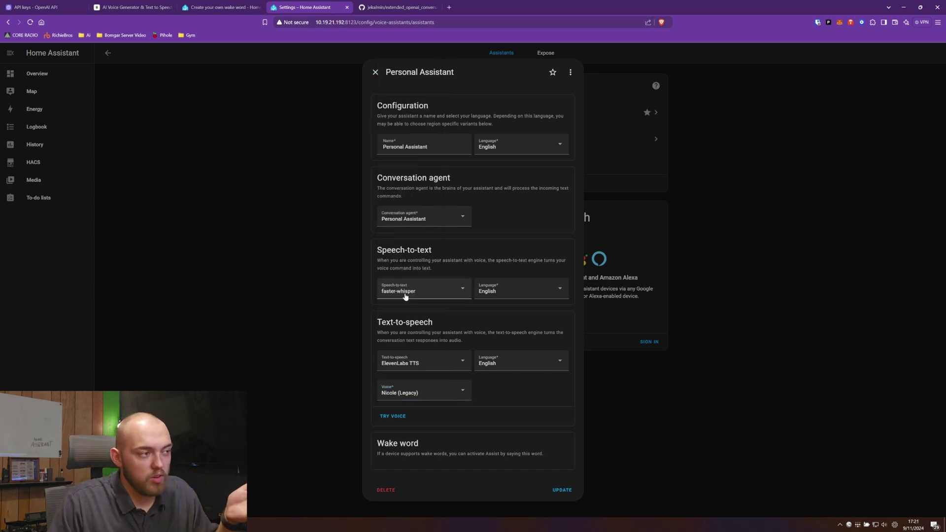
left_click(446, 391)
left_click(442, 396)
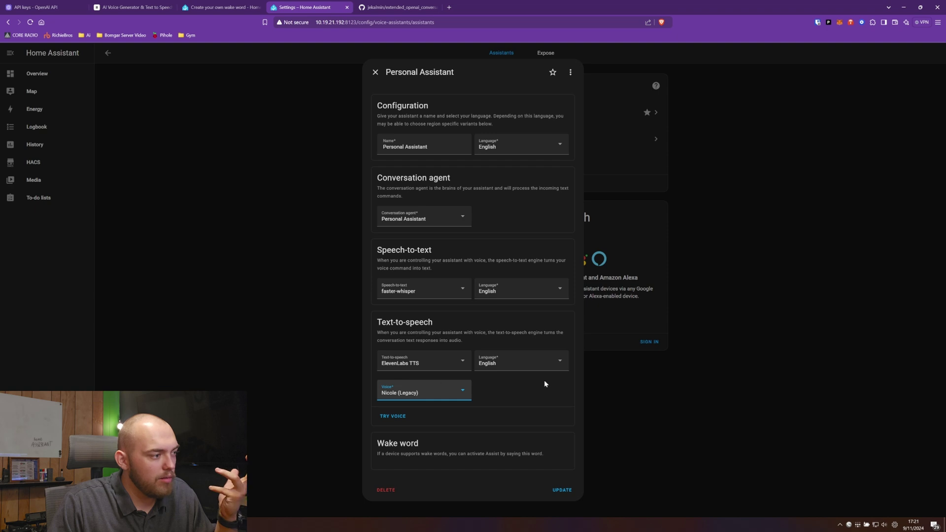
left_click(399, 417)
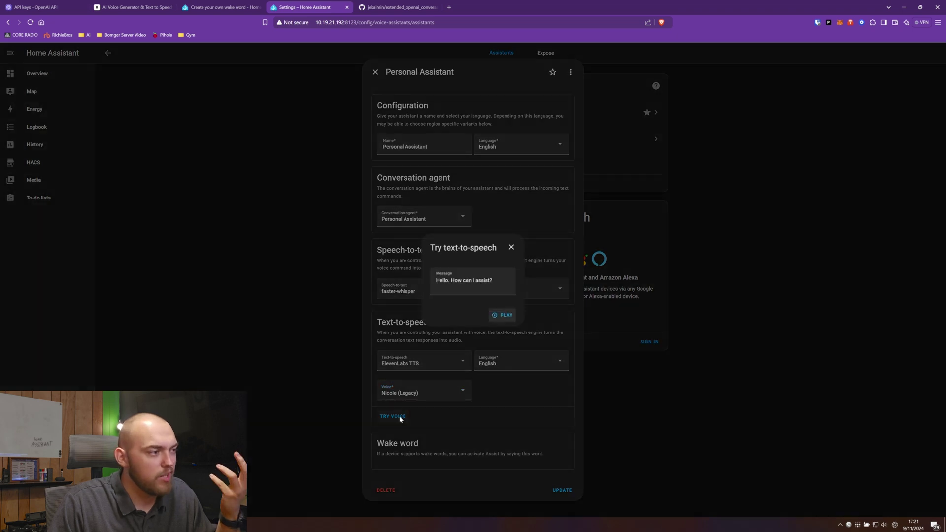
left_click(511, 314)
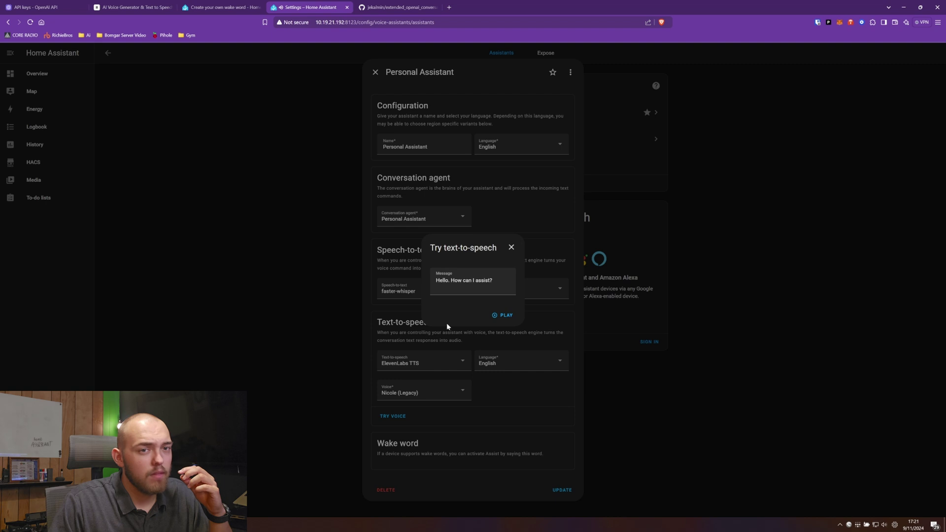
left_click(512, 247)
Set the text-to-speech voice to Jessica and play the sample message with it.
left_click(423, 393)
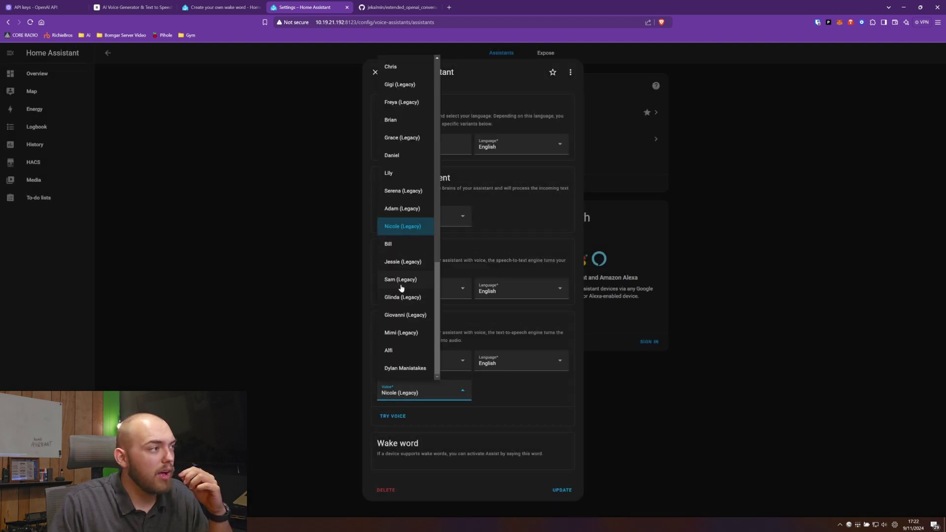
scroll(401, 288, "up", 2)
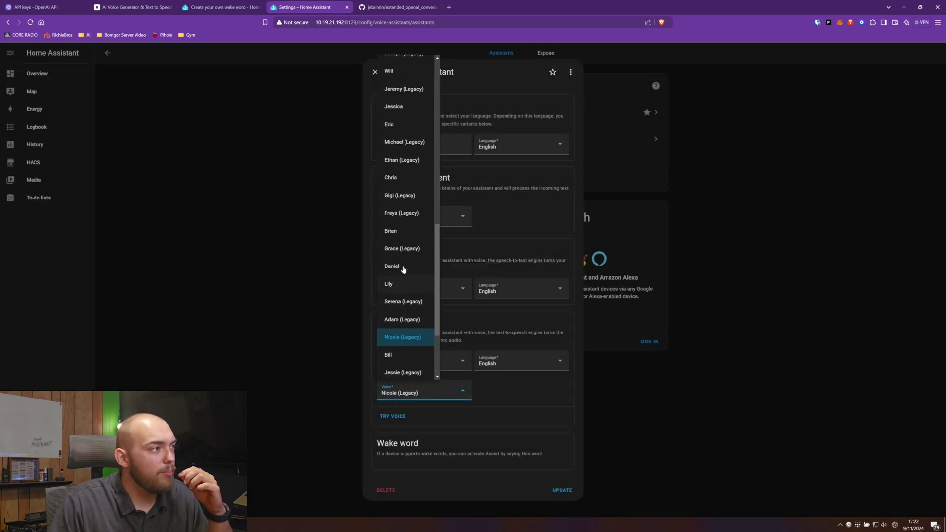
left_click(396, 107)
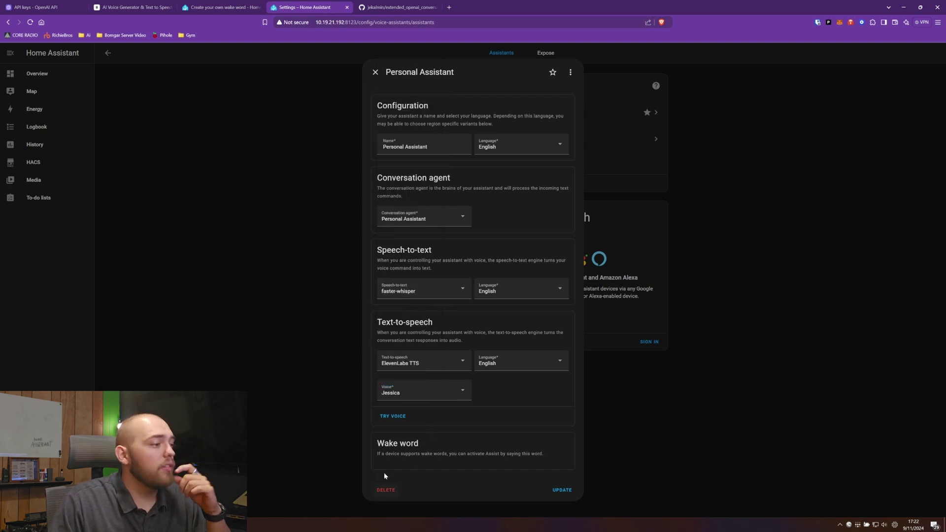
left_click(385, 416)
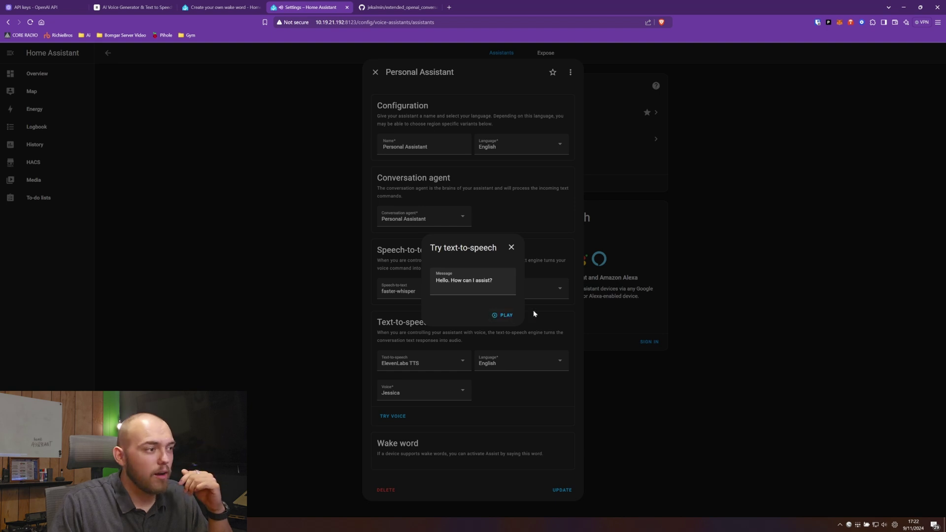
left_click(510, 247)
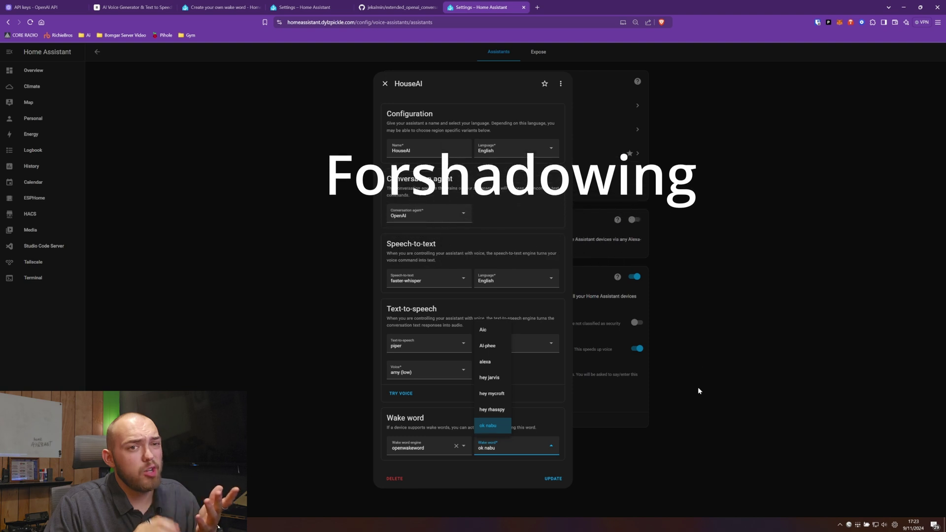
Review the wake word engine and wake word choices of the HouseAI assistant on the other Home Assistant instance.
left_click(320, 5)
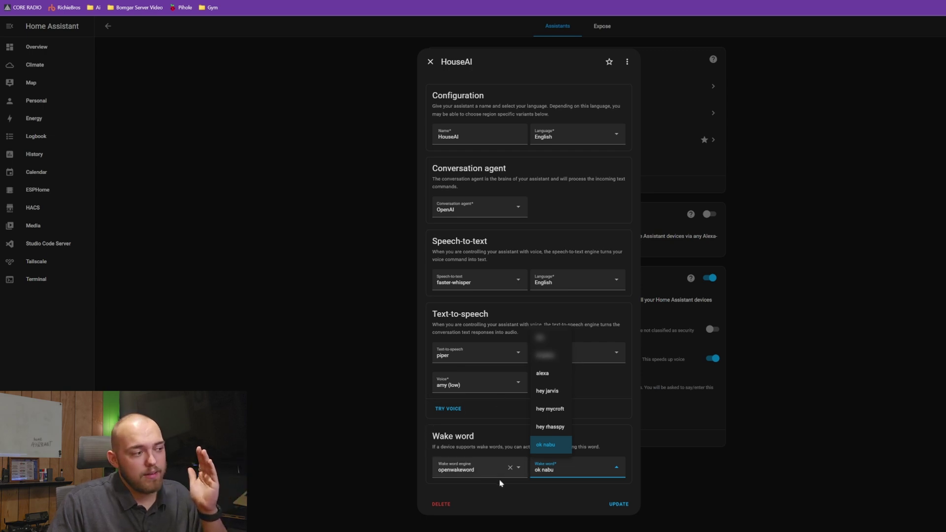
left_click(473, 471)
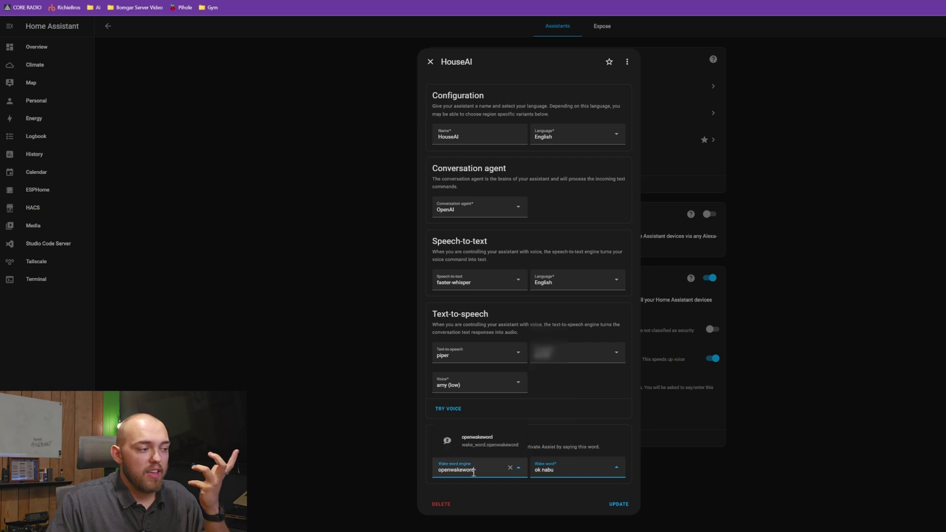
left_click(575, 469)
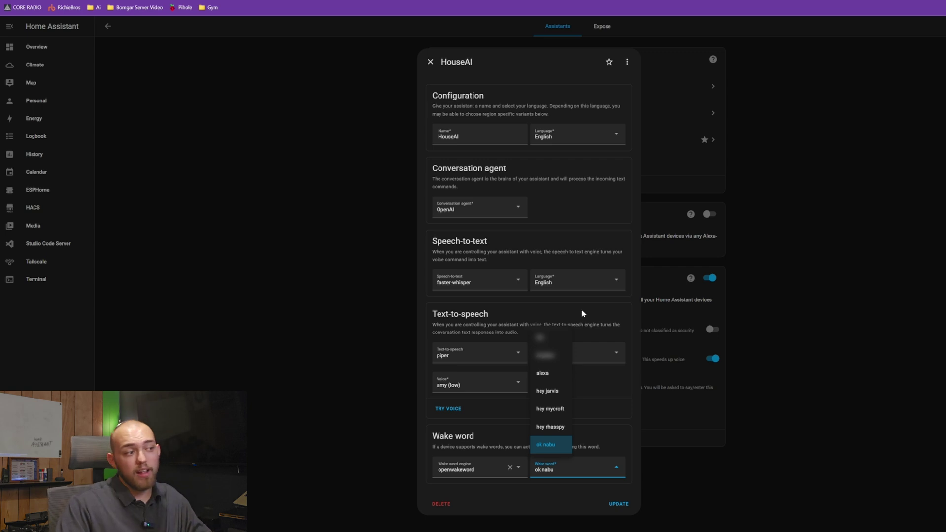
left_click(619, 448)
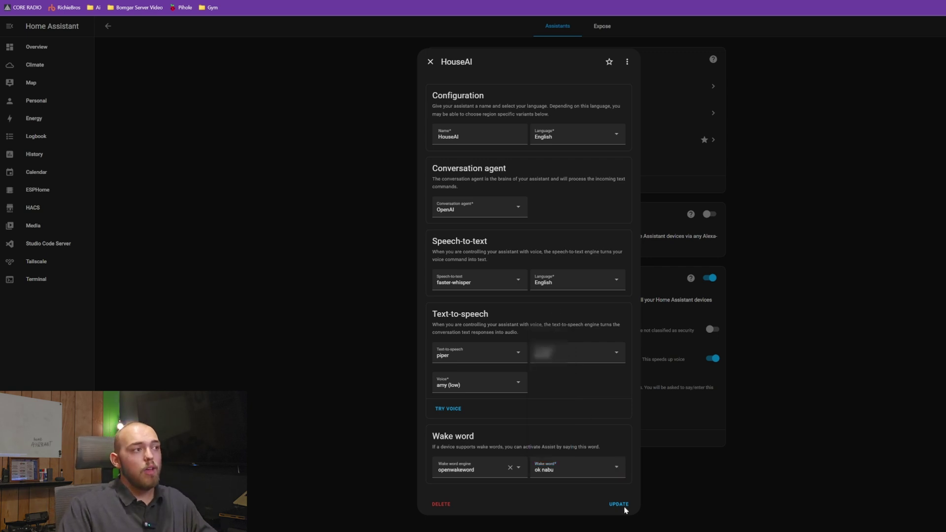
left_click(431, 62)
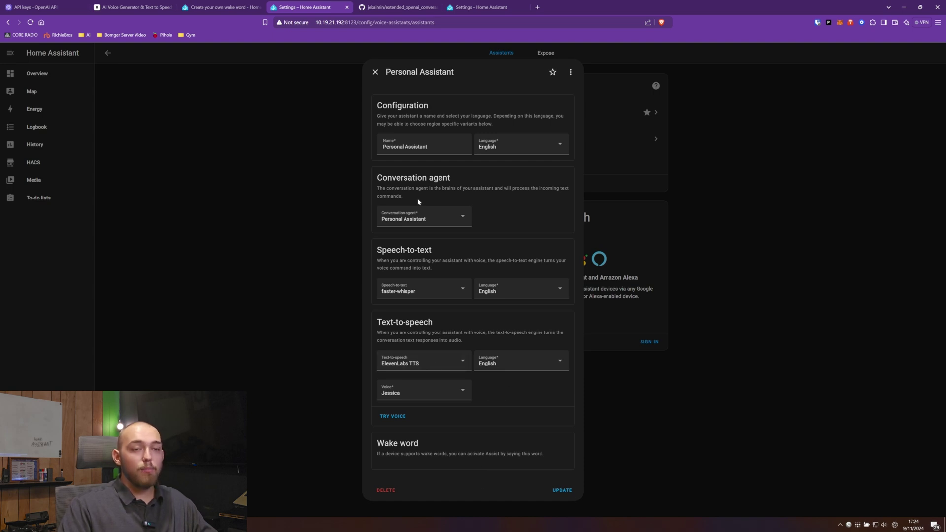
Save the Personal Assistant's settings and open the Assist chat from the Overview dashboard.
left_click(542, 485)
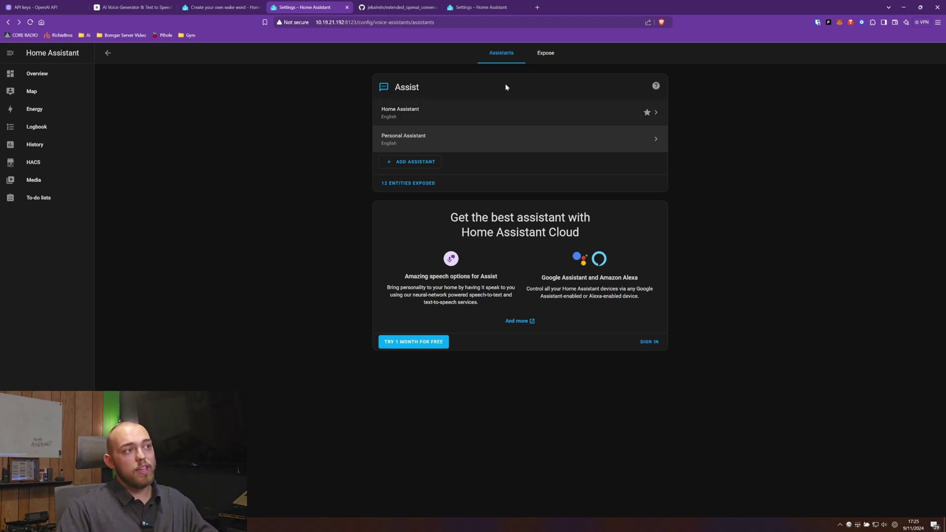
left_click(66, 74)
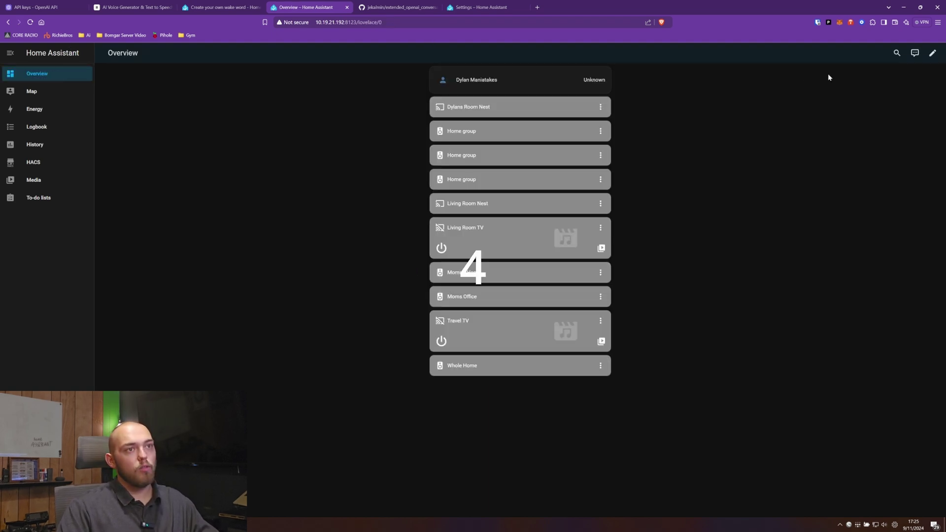
left_click(915, 55)
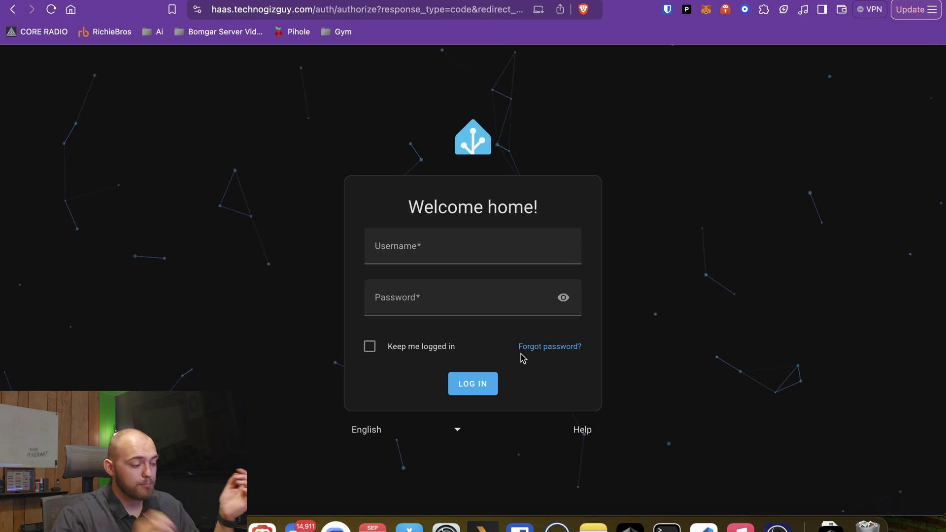
Log in to the remotely accessible Home Assistant site with the account's username and password.
left_click(444, 245)
type("technog")
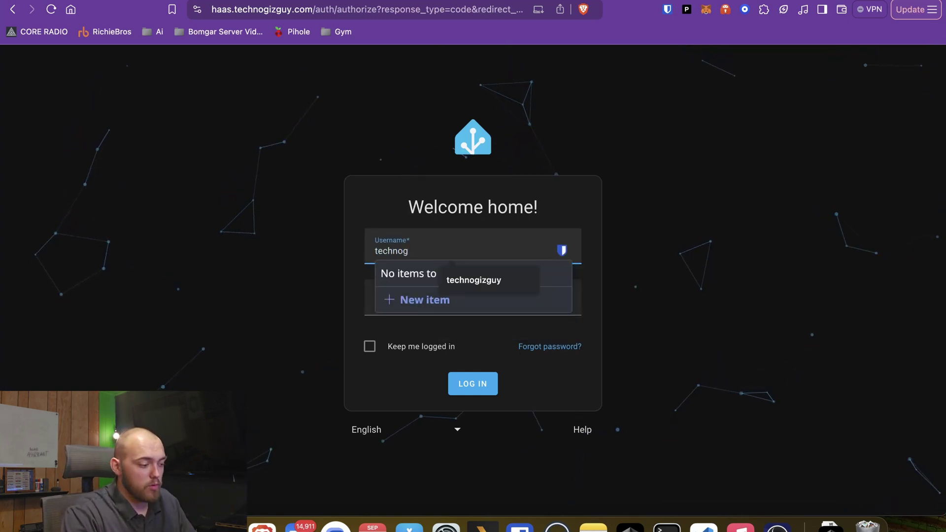
left_click(490, 289)
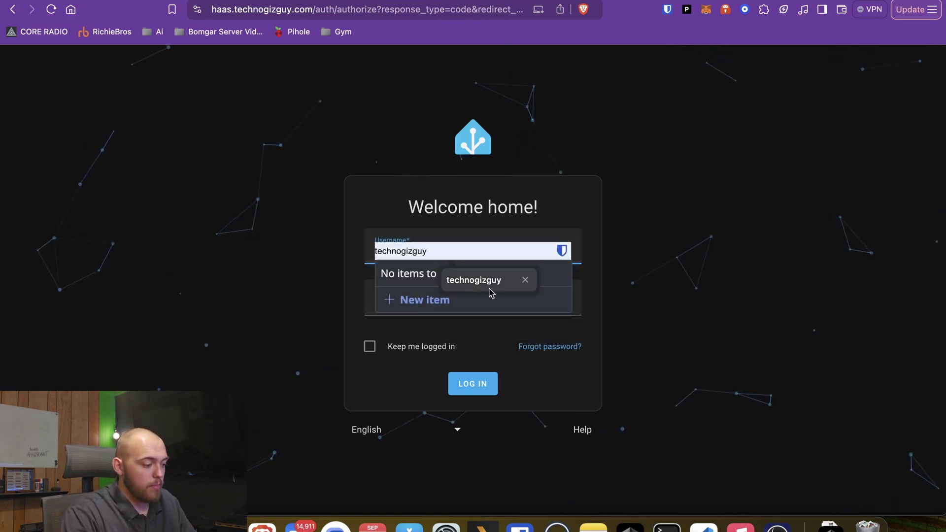
key("Tab")
type("••••••••••")
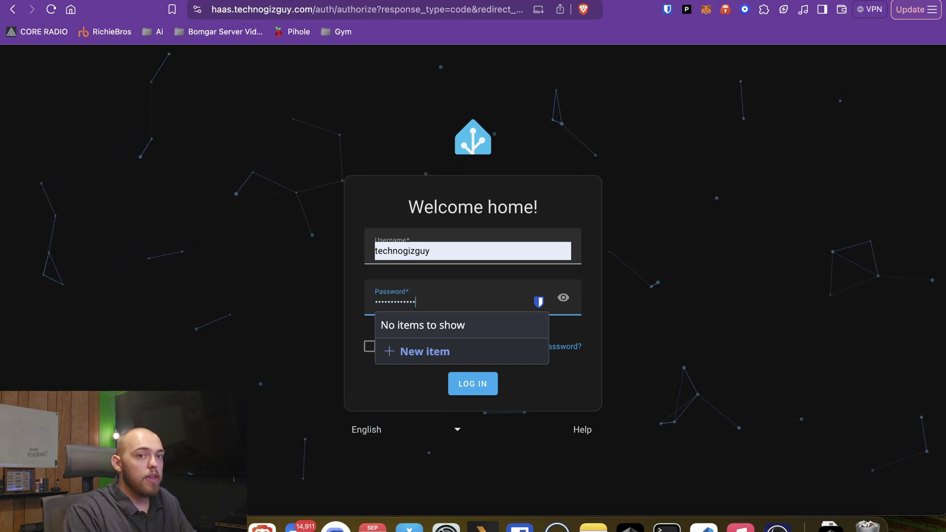
key("Return")
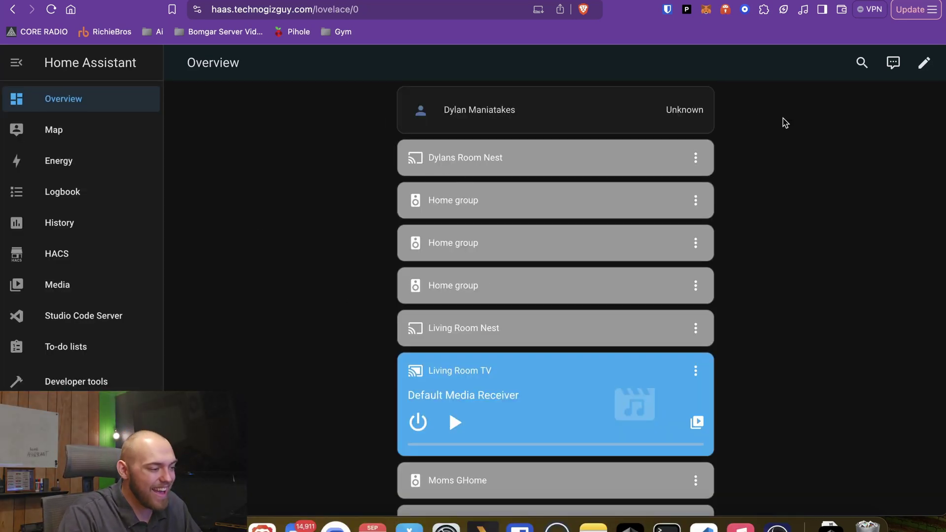
Start a voice request to the Personal Assistant in Assist and allow the site to use the microphone.
left_click(896, 69)
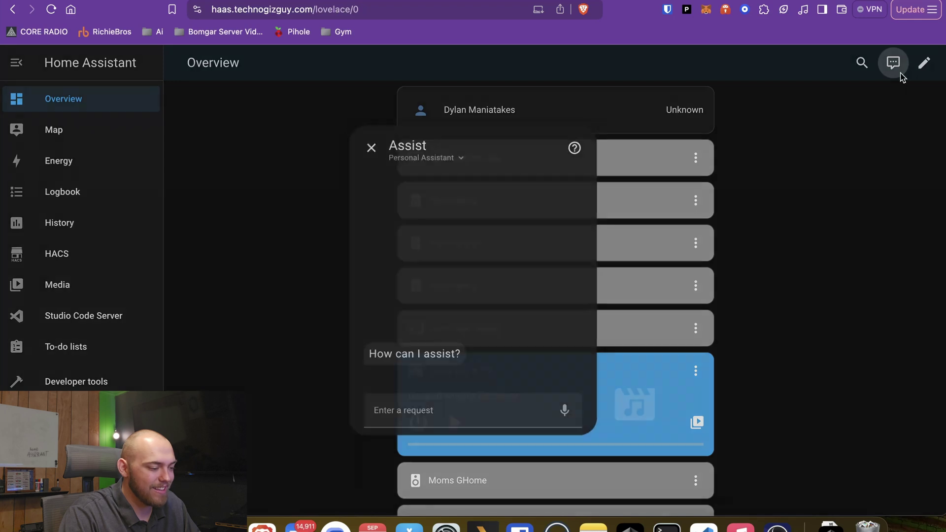
left_click(568, 417)
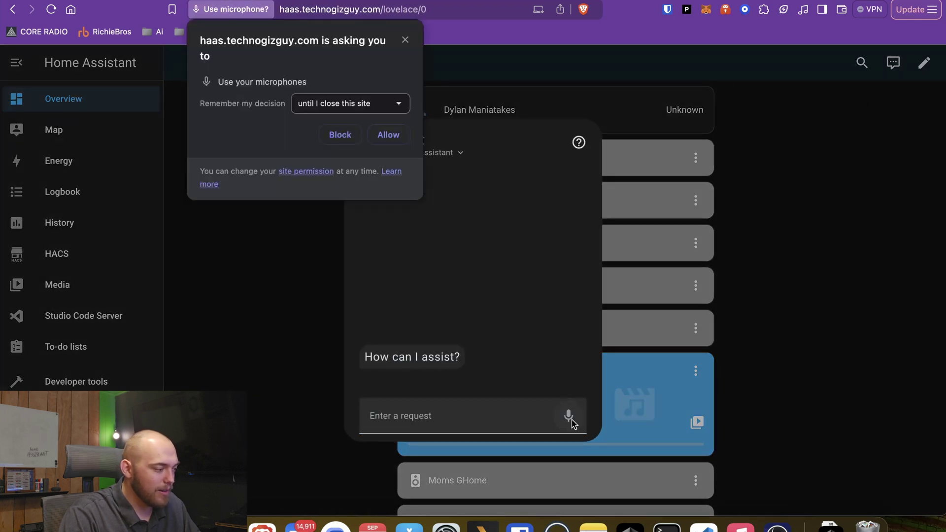
left_click(377, 135)
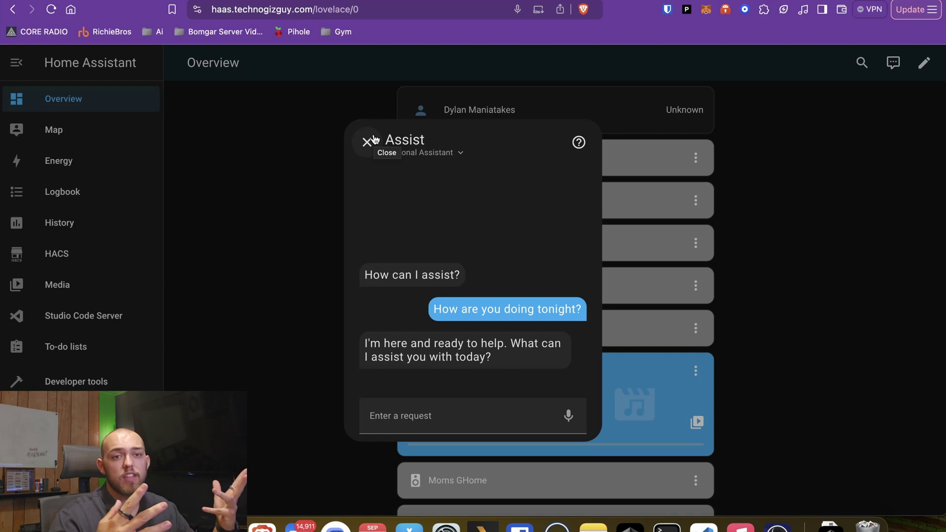
Close the Assist chat and open the Personal Assistant's configuration from the voice assistants settings.
left_click(372, 139)
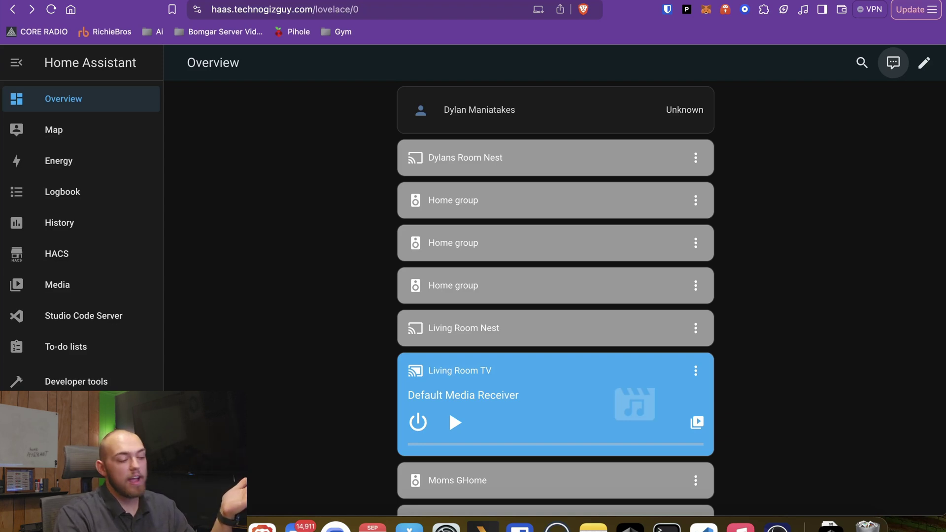
left_click(57, 412)
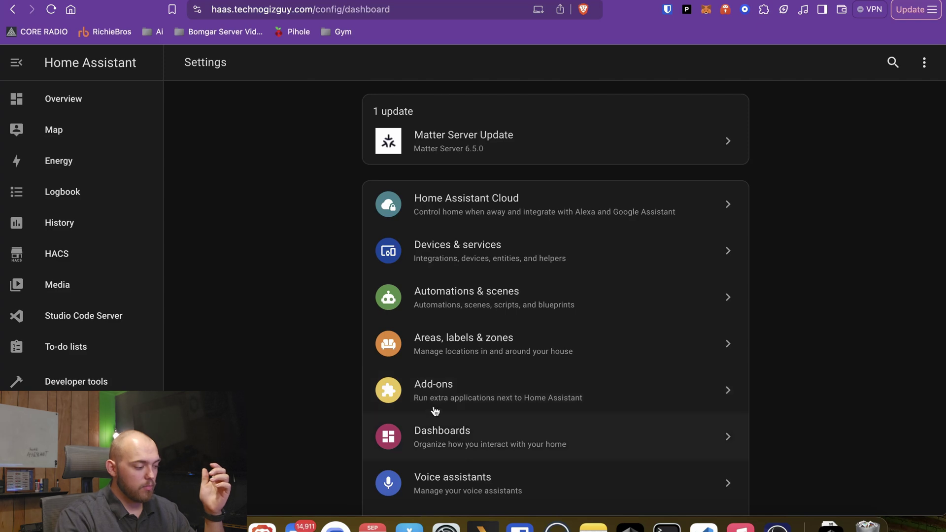
left_click(457, 493)
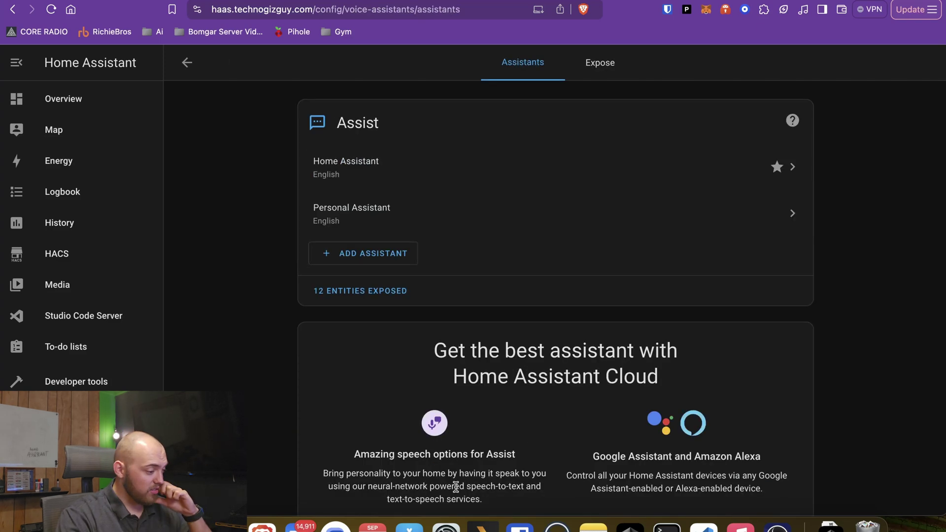
left_click(321, 207)
Switch the Personal Assistant's text-to-speech engine to piper.
scroll(488, 335, "down", 3)
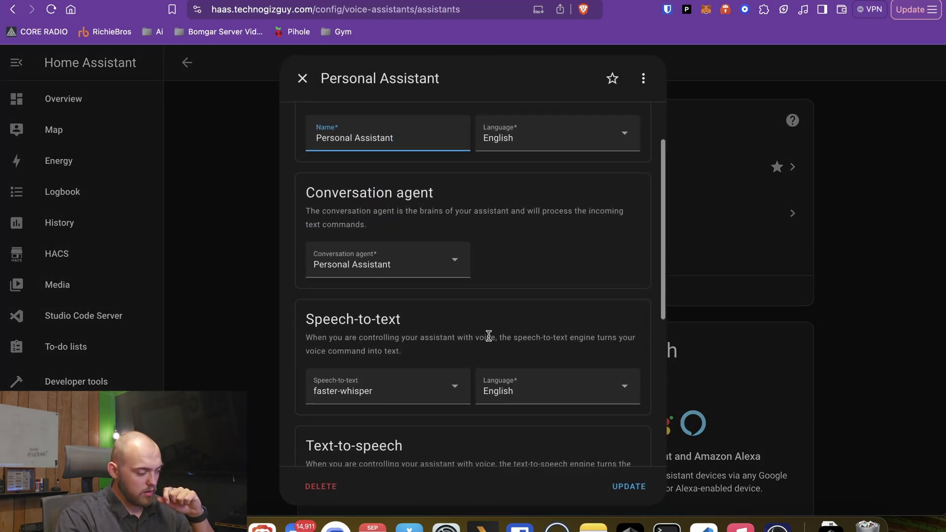
scroll(488, 336, "down", 3)
left_click(453, 397)
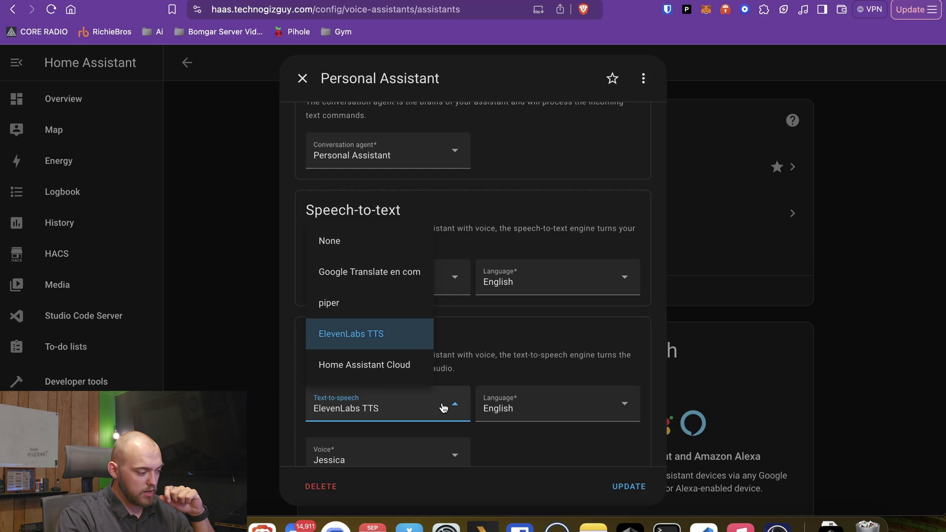
left_click(353, 300)
Set the piper voice to amy (medium) and play the sample message "Hello. How can I assist?" with it.
scroll(473, 402, "down", 1)
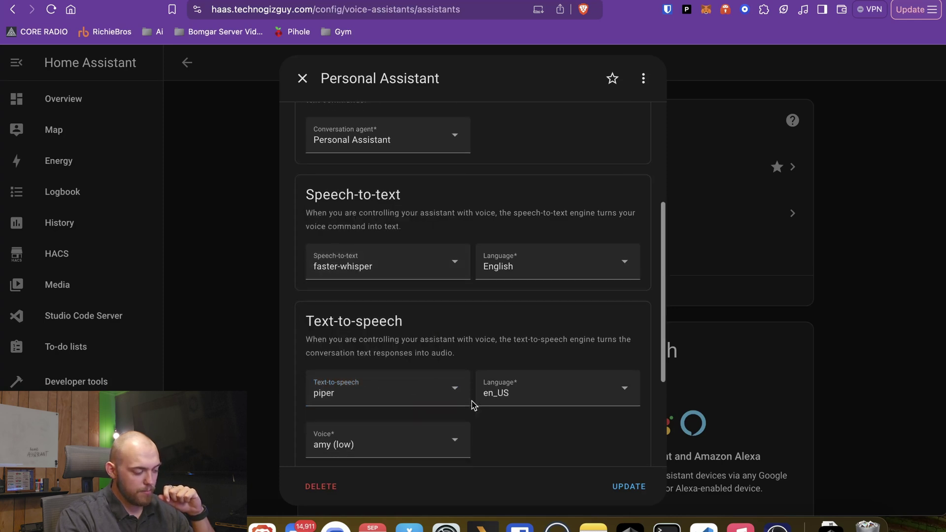
scroll(472, 404, "down", 3)
left_click(436, 366)
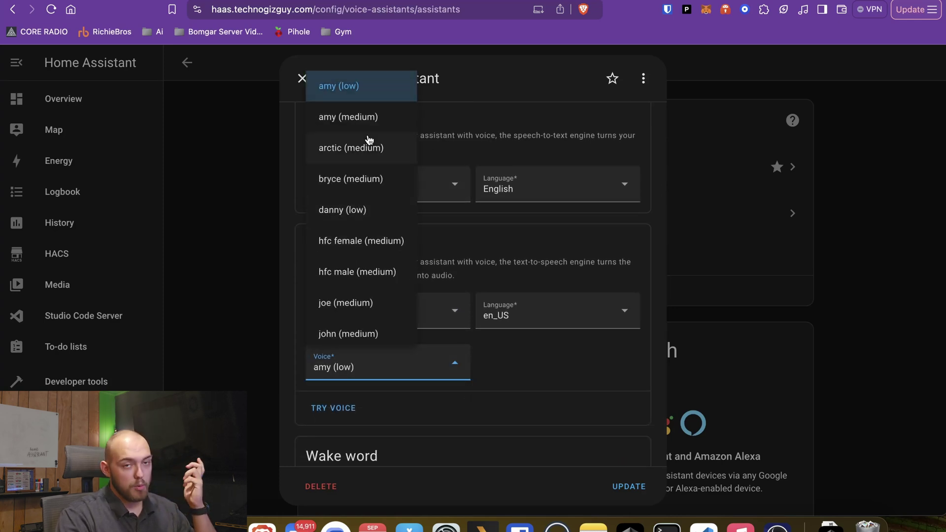
left_click(347, 118)
left_click(335, 413)
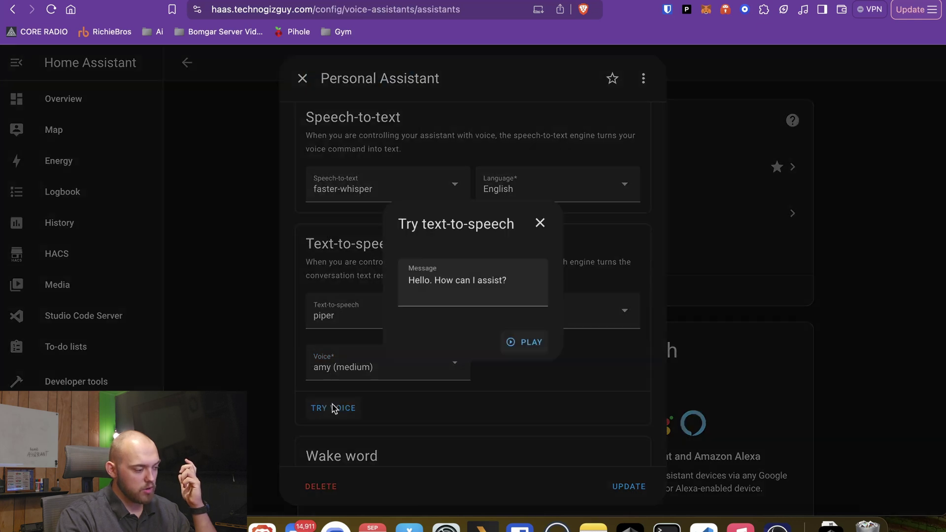
left_click(530, 343)
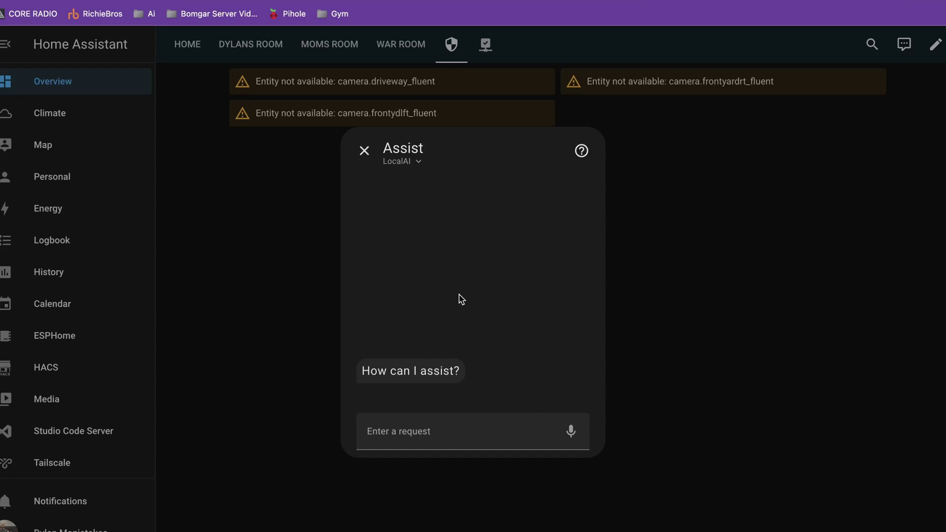
Ask the LocalAI assistant "How you doing tonight?" by voice in Assist and start a second voice request.
left_click(570, 443)
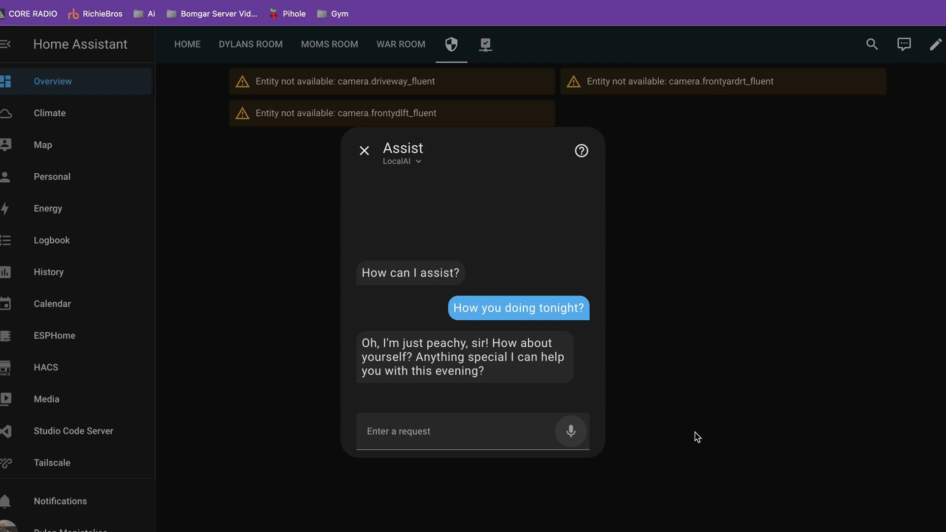
key("XF86AudioRaiseVolume")
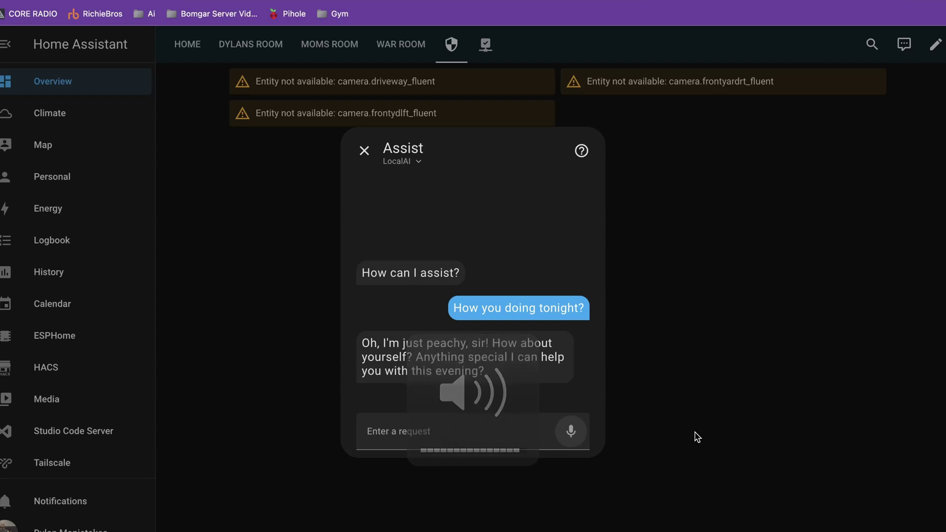
key("XF86AudioLowerVolume")
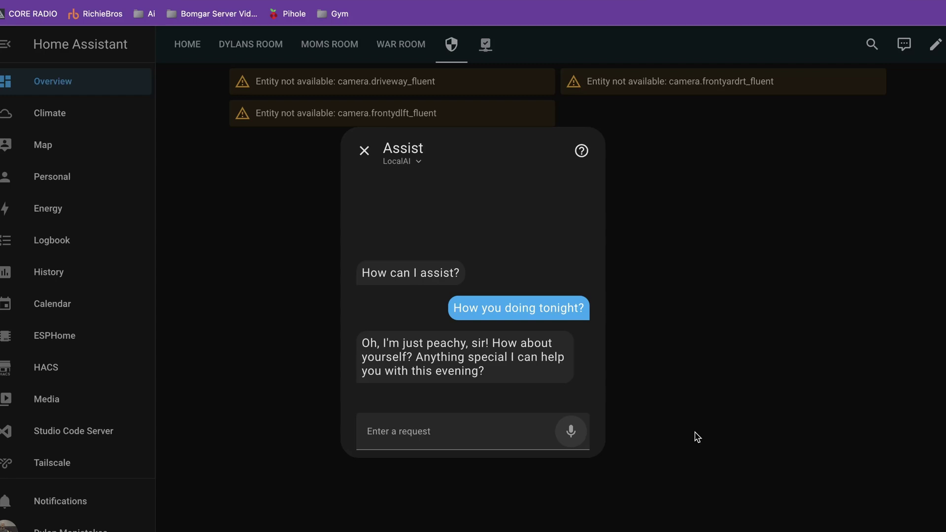
left_click(574, 431)
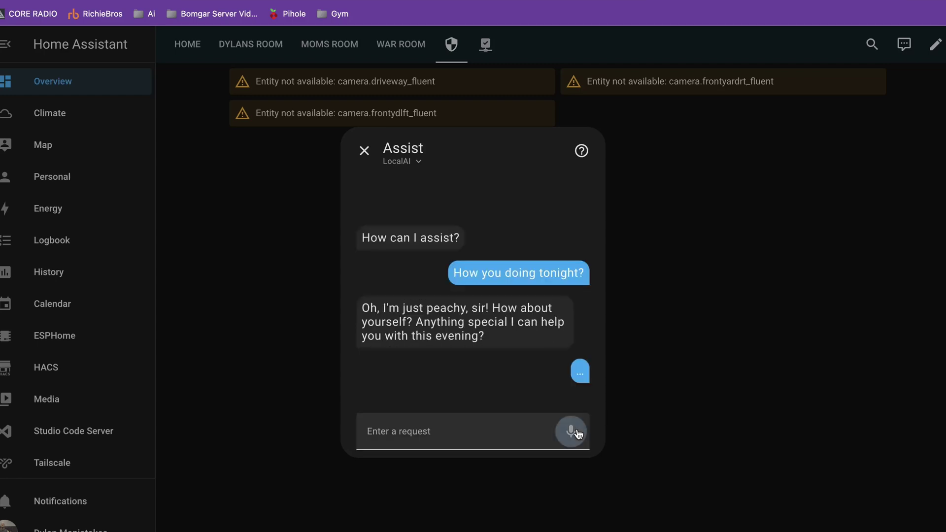